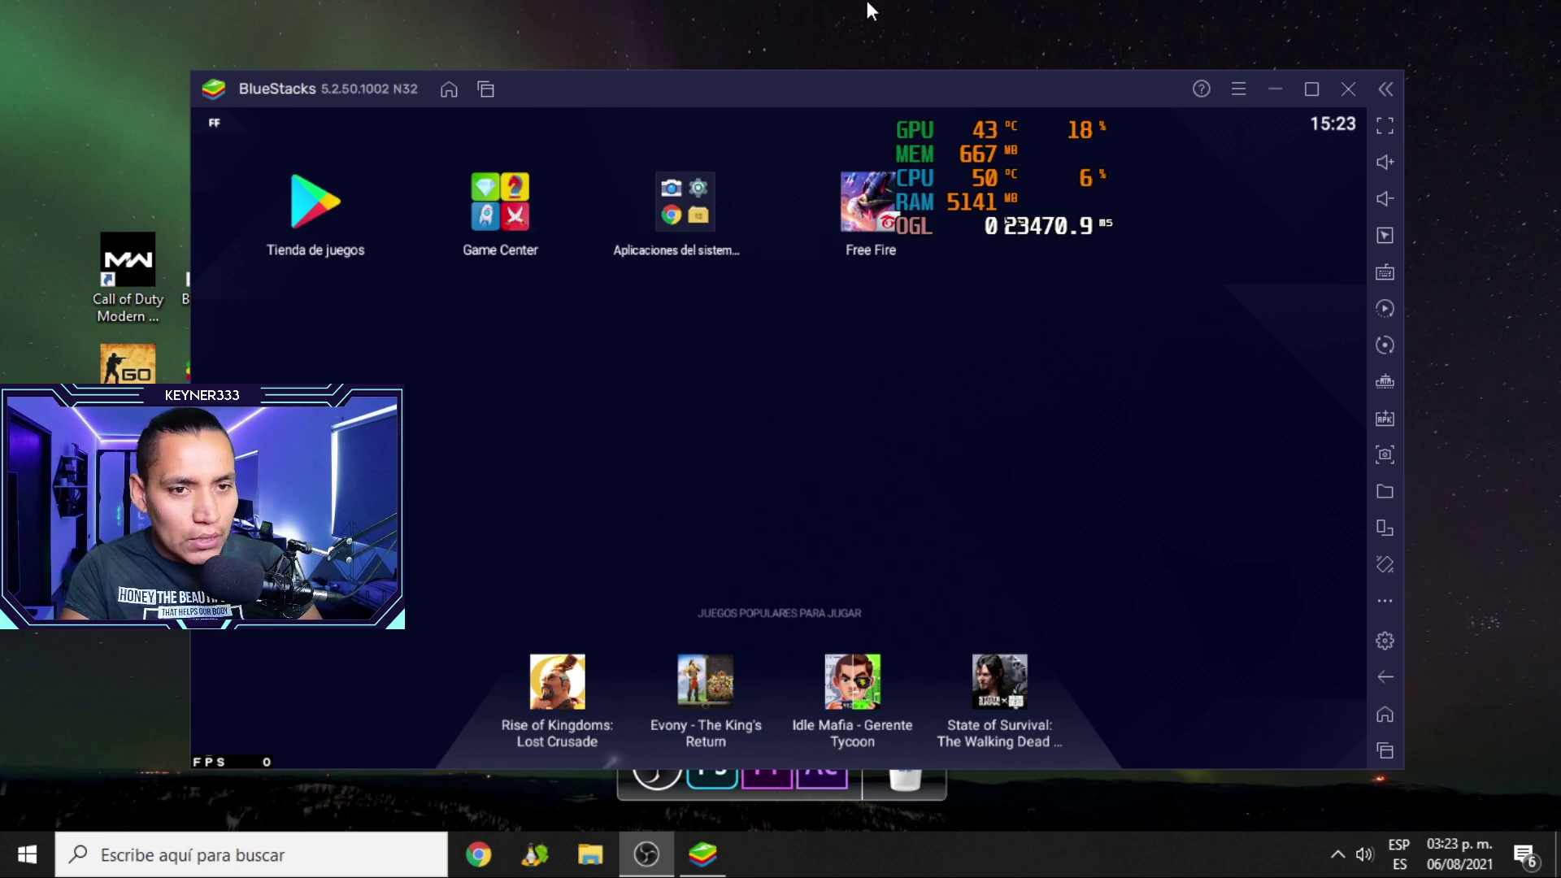
Quit the BlueStacks emulator, then switch to File Explorer and show the drives under Este equipo
{"action": "left_click", "coordinate": [1348, 89]}
{"action": "left_click", "coordinate": [913, 460]}
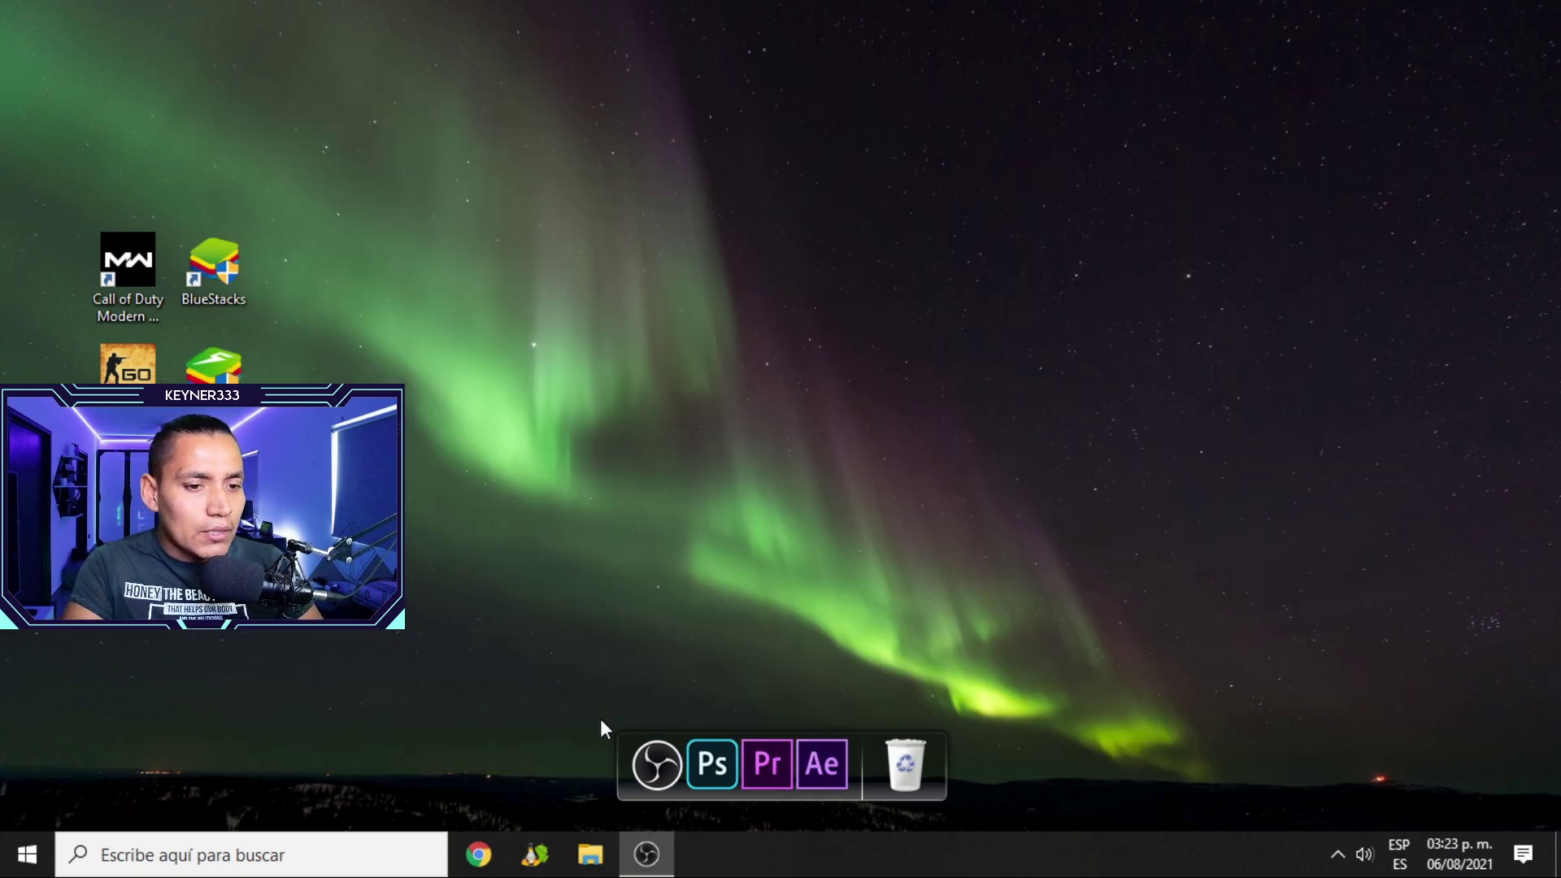
{"action": "left_click", "coordinate": [591, 855]}
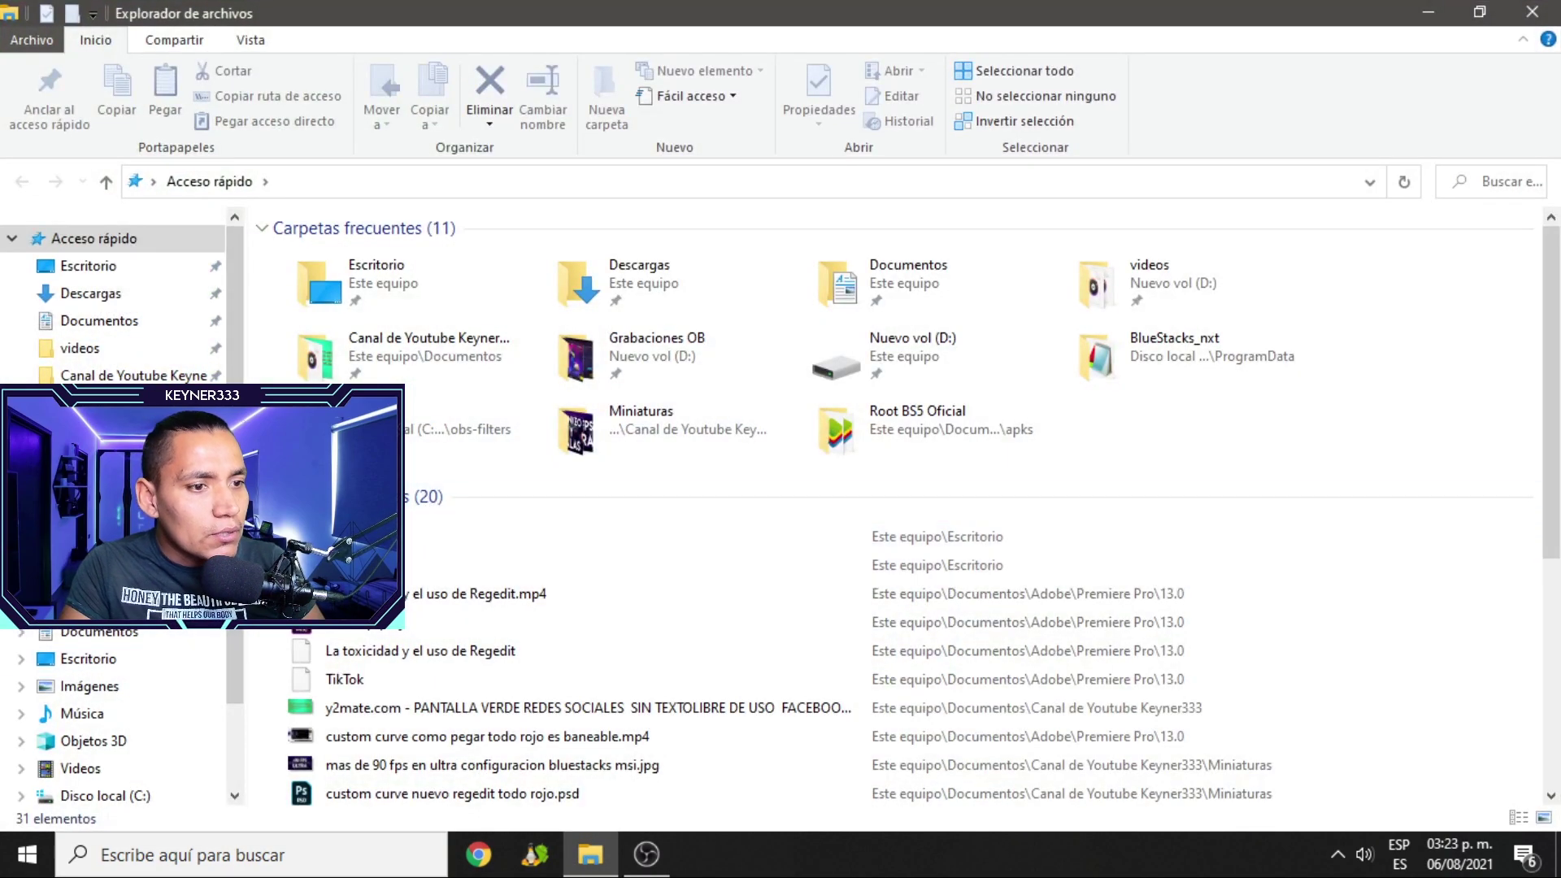
{"action": "left_click", "coordinate": [85, 575]}
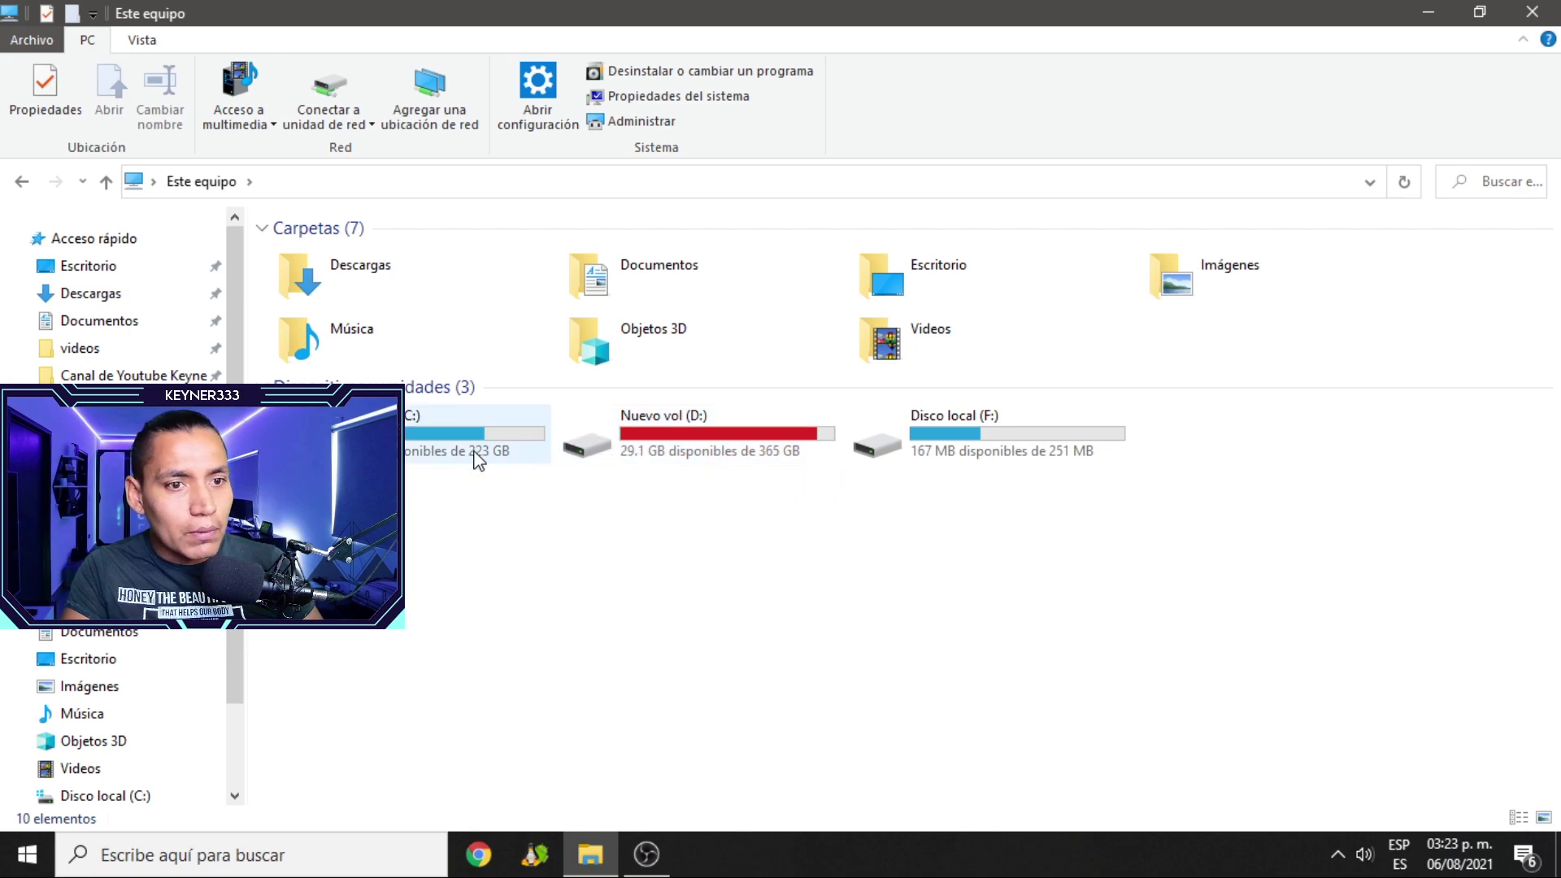
{"action": "left_click", "coordinate": [443, 446]}
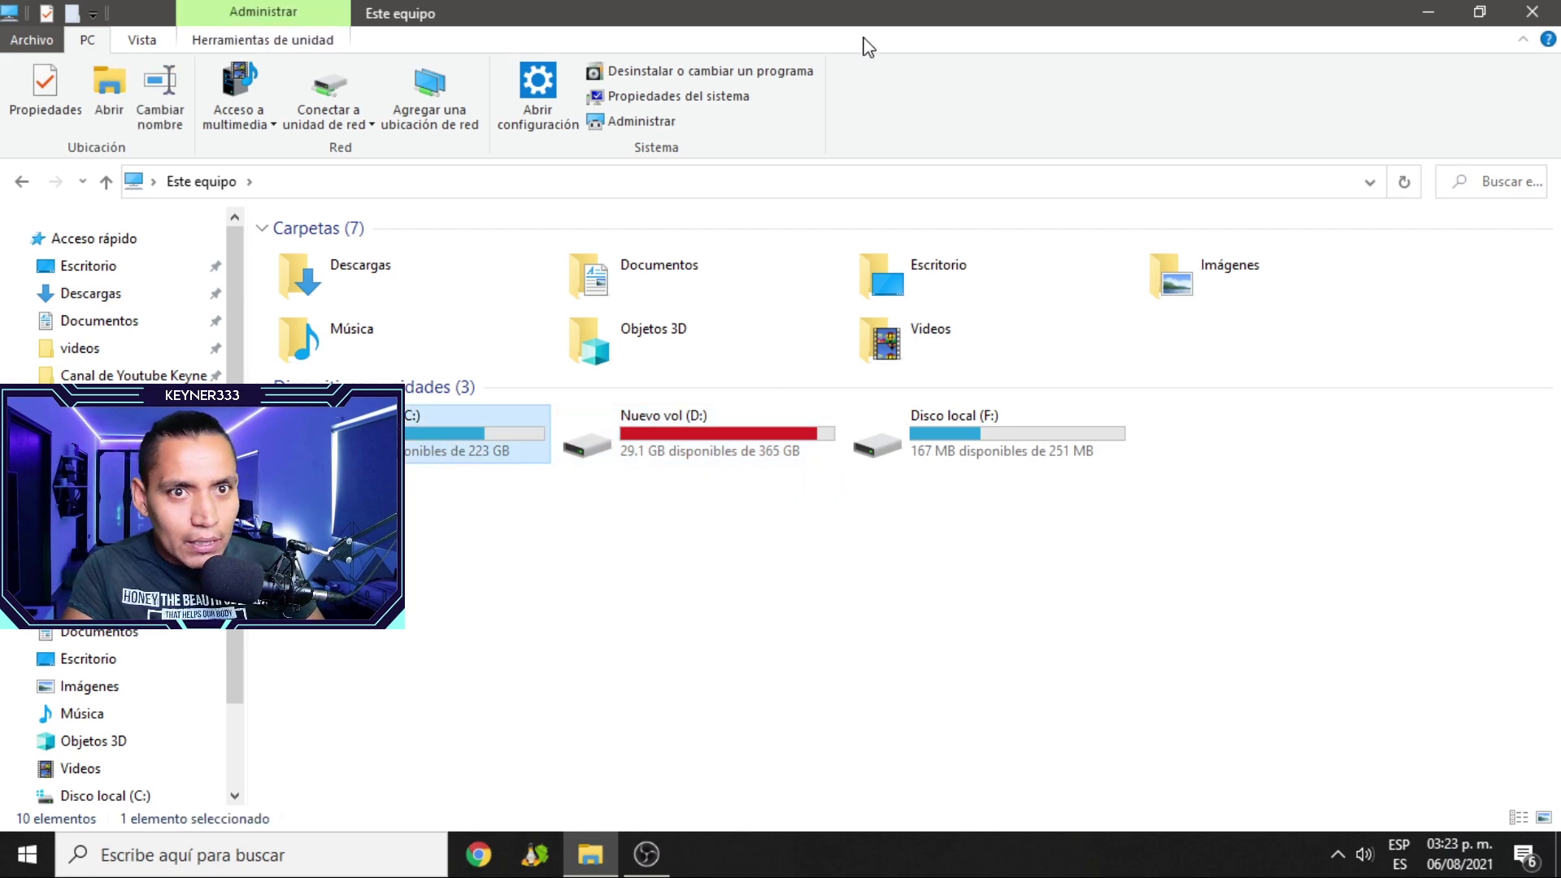
Restore the File Explorer window from full screen, reposition it so all three drives show, and make it taller
{"action": "left_click_drag", "start_coordinate": [862, 42], "coordinate": [1152, 58]}
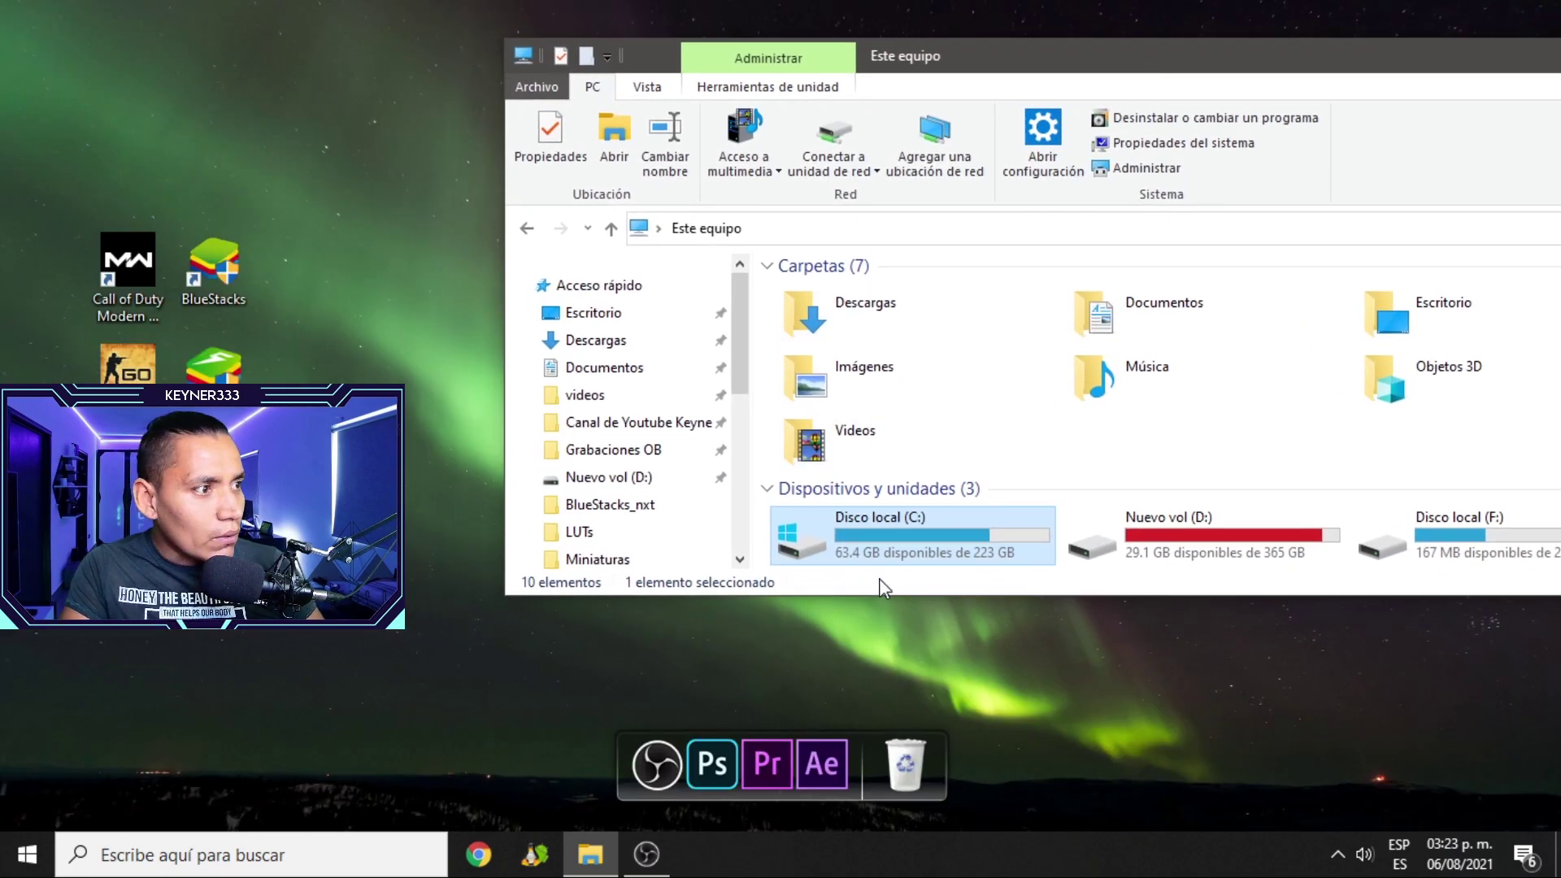
{"action": "left_click", "coordinate": [1468, 551]}
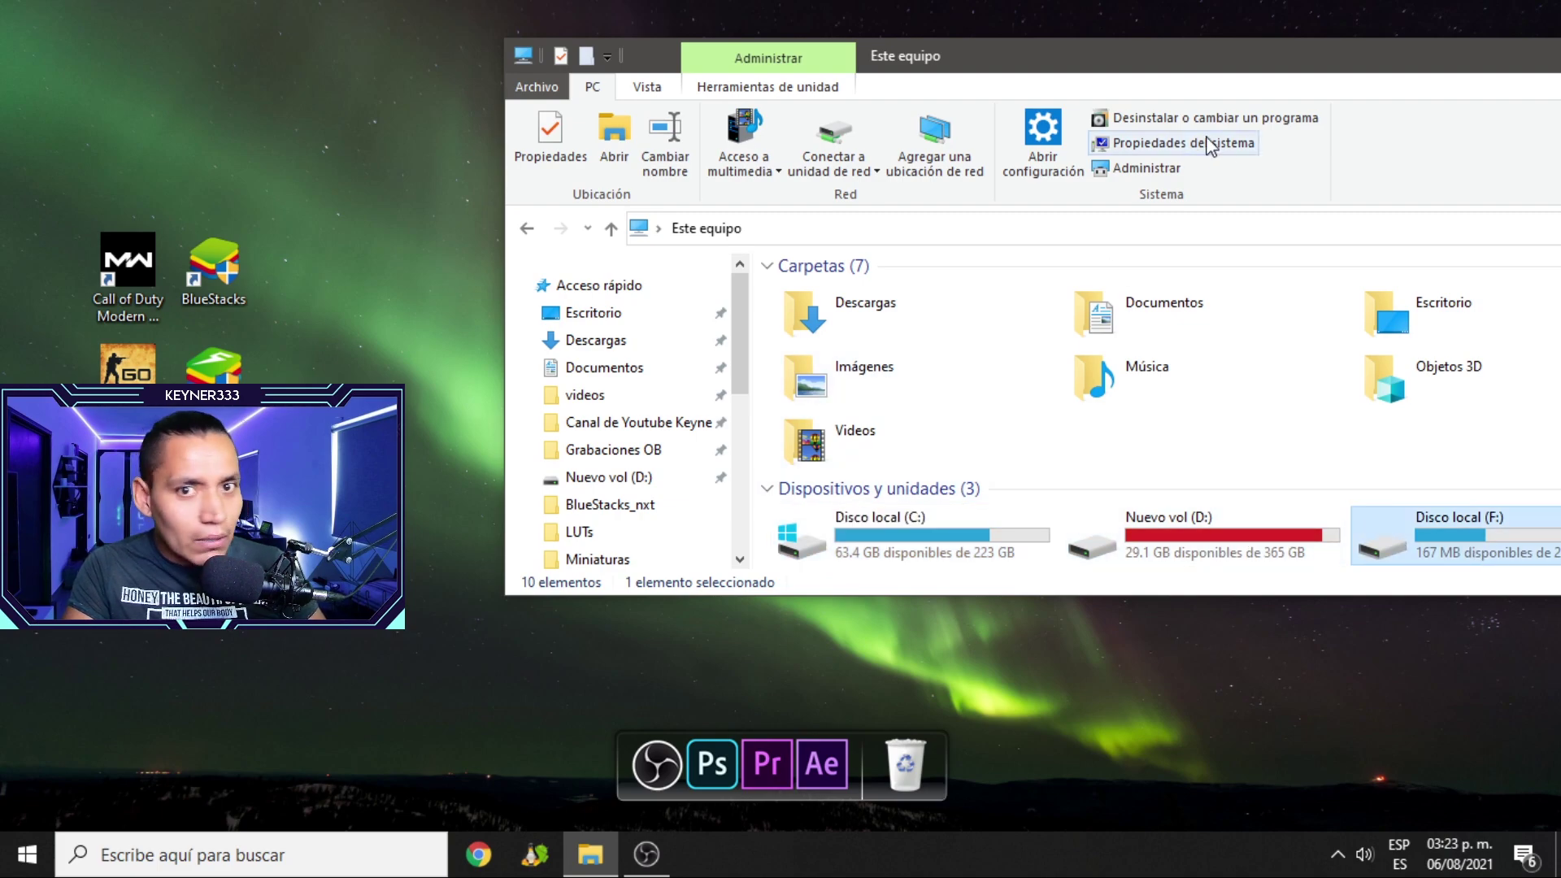
{"action": "left_click_drag", "start_coordinate": [1310, 60], "coordinate": [1169, 46]}
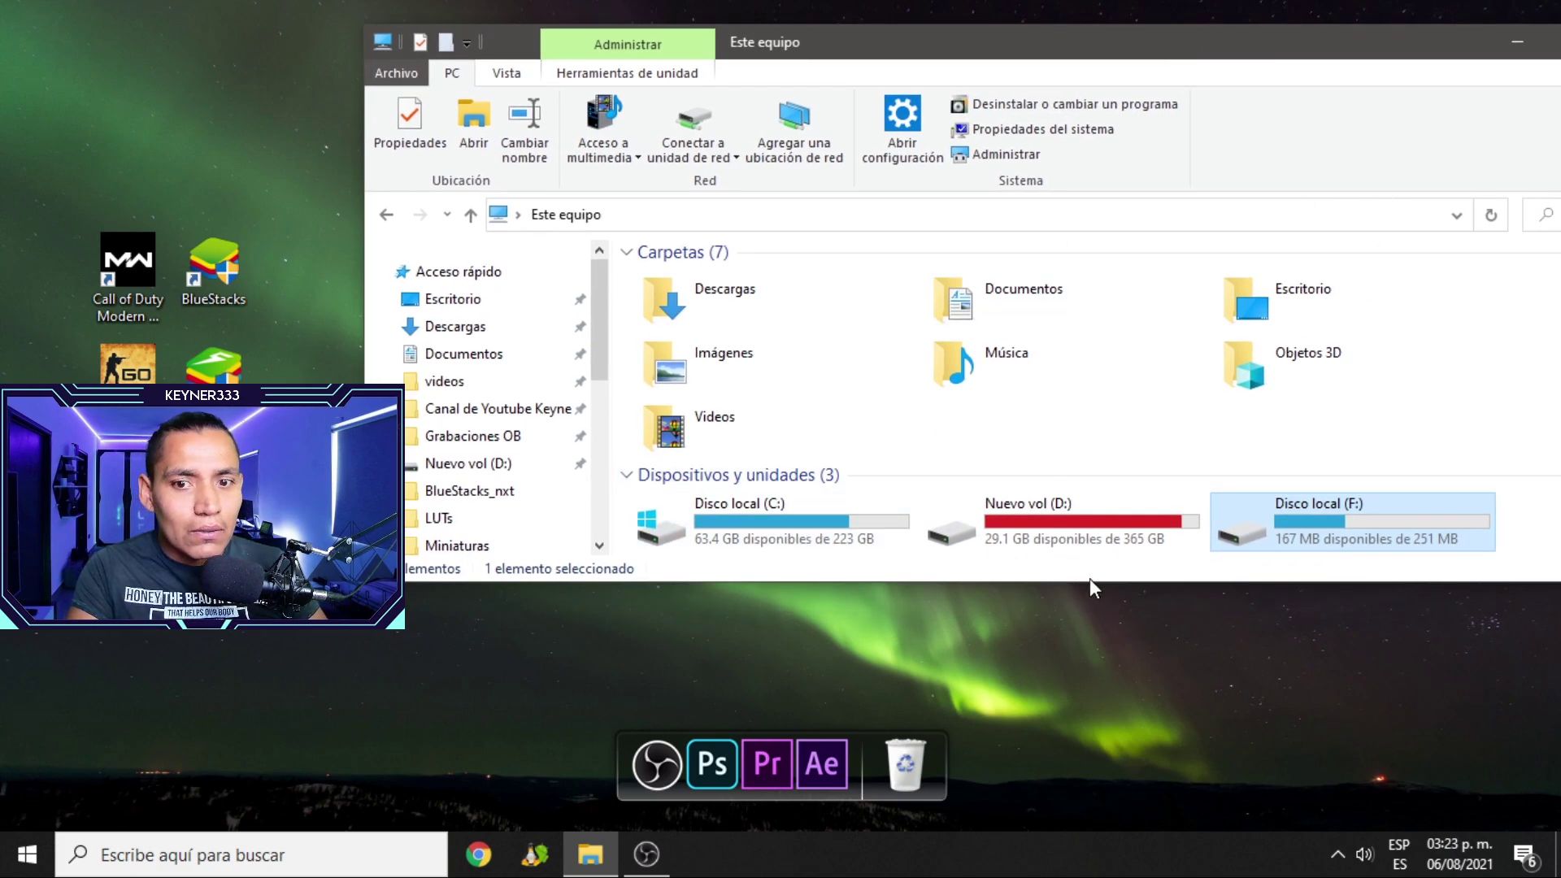
{"action": "left_click_drag", "start_coordinate": [1091, 579], "coordinate": [1090, 735]}
Open Disco local (C:), check the hidden-items display option, and go into the ProgramData folder
{"action": "left_click", "coordinate": [815, 538]}
{"action": "double_click", "coordinate": [815, 530]}
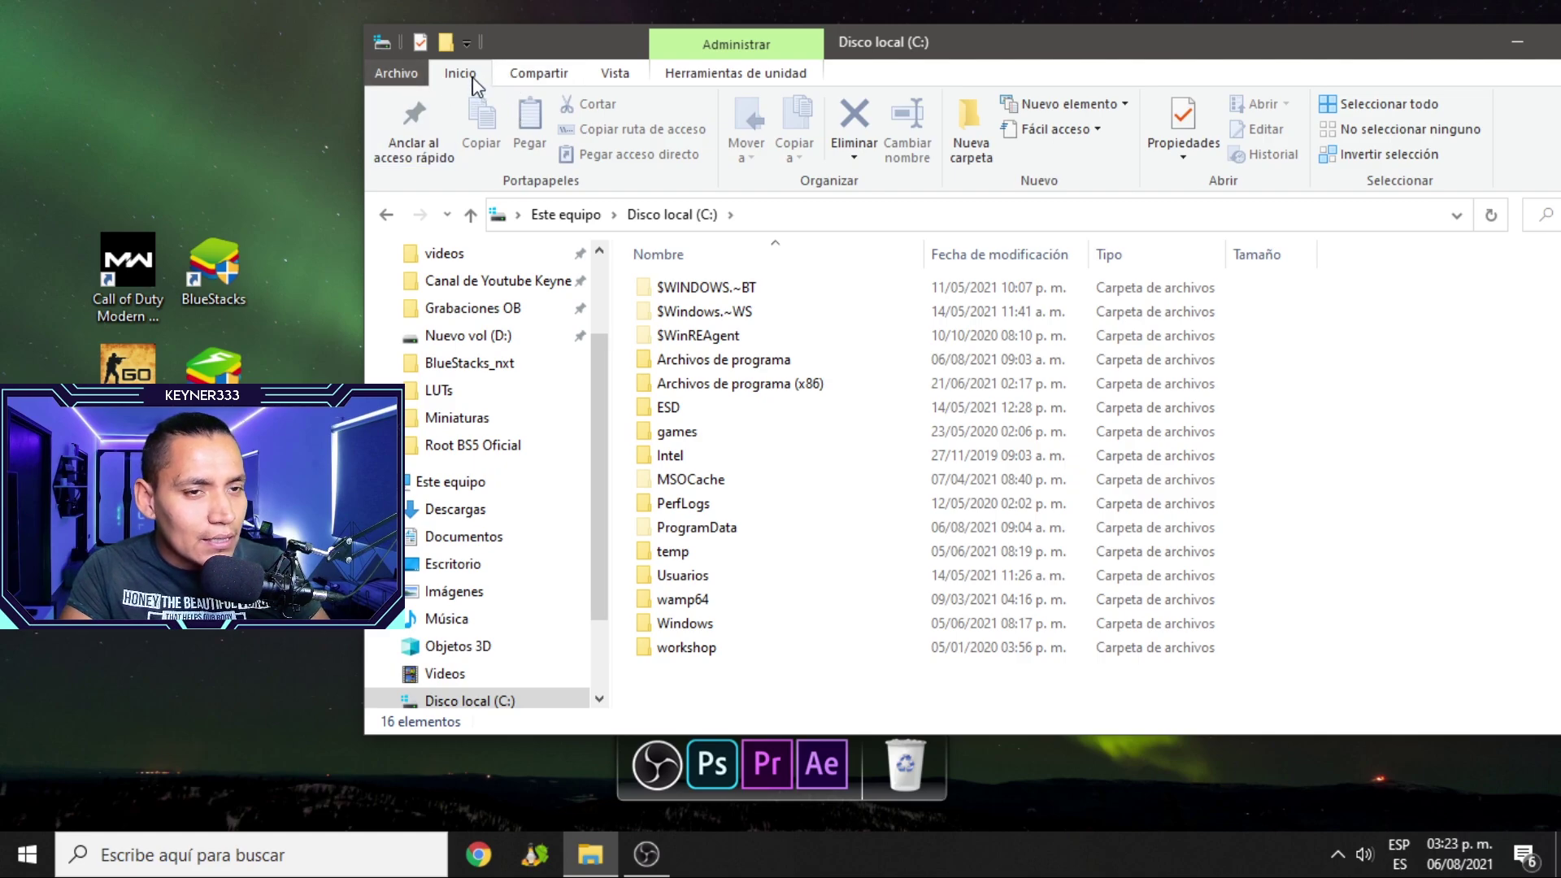
{"action": "left_click", "coordinate": [618, 78]}
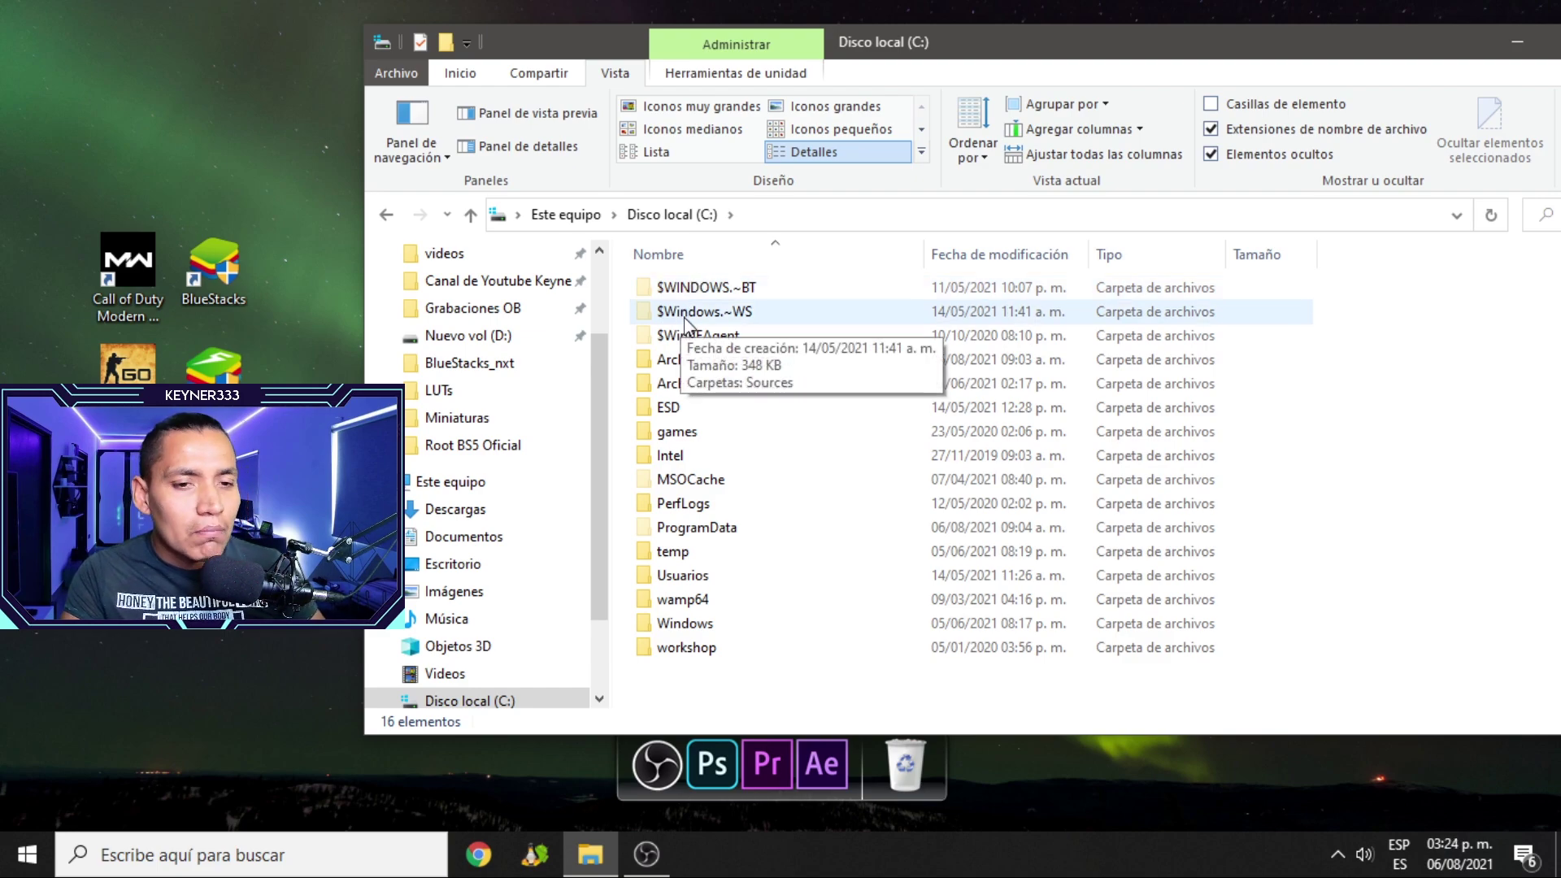
{"action": "double_click", "coordinate": [696, 528]}
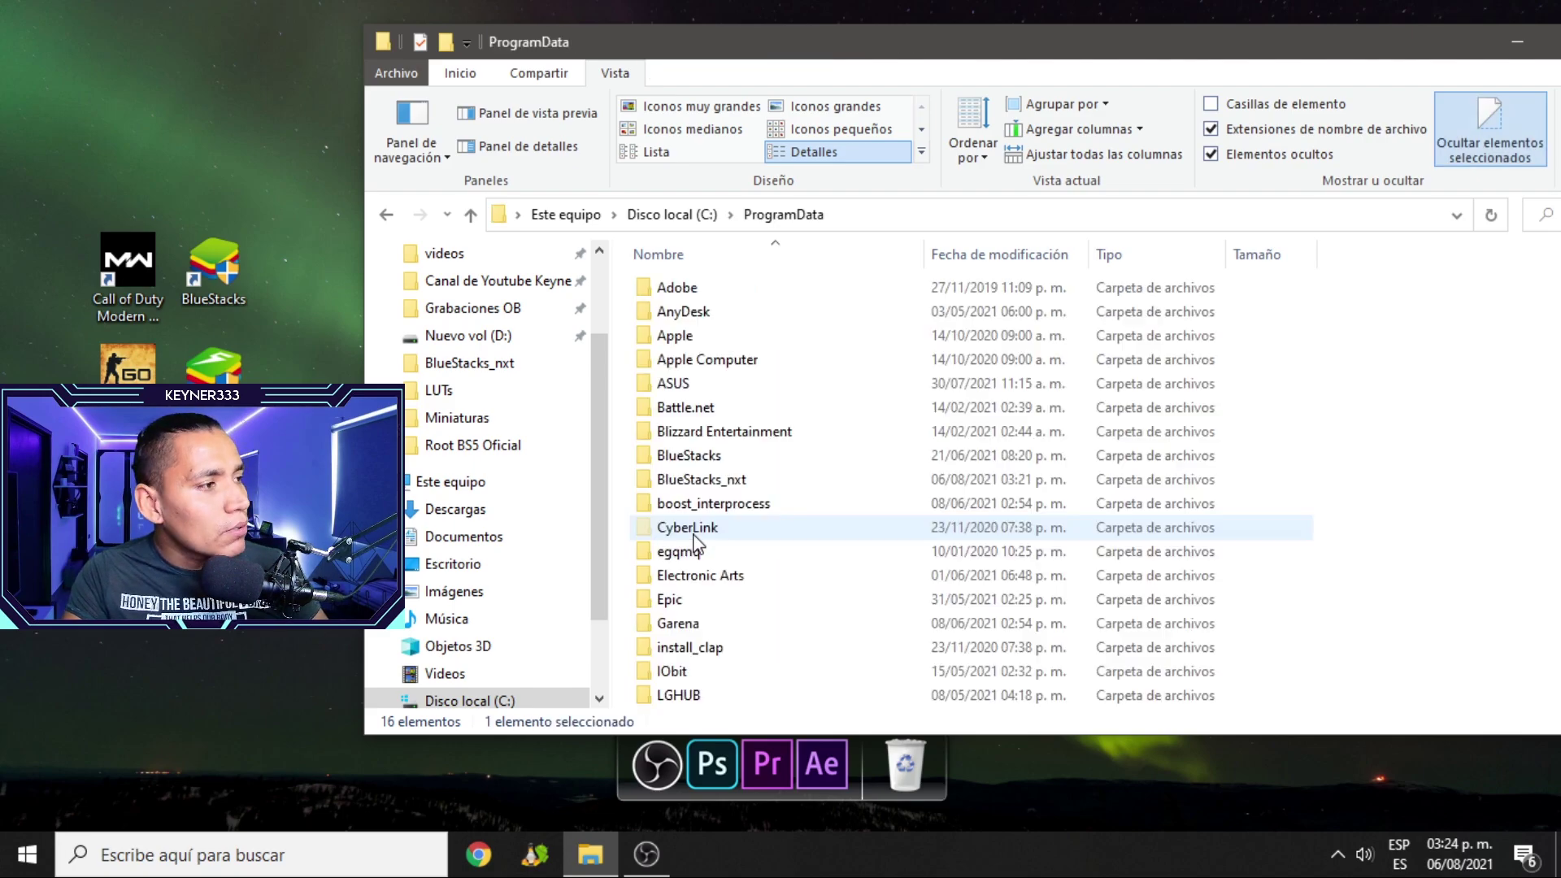
Locate the BlueStacks_nxt folder inside ProgramData and open it
{"action": "scroll", "coordinate": [783, 385], "scroll_direction": "down", "scroll_amount": 10}
{"action": "scroll", "coordinate": [783, 384], "scroll_direction": "up", "scroll_amount": 10}
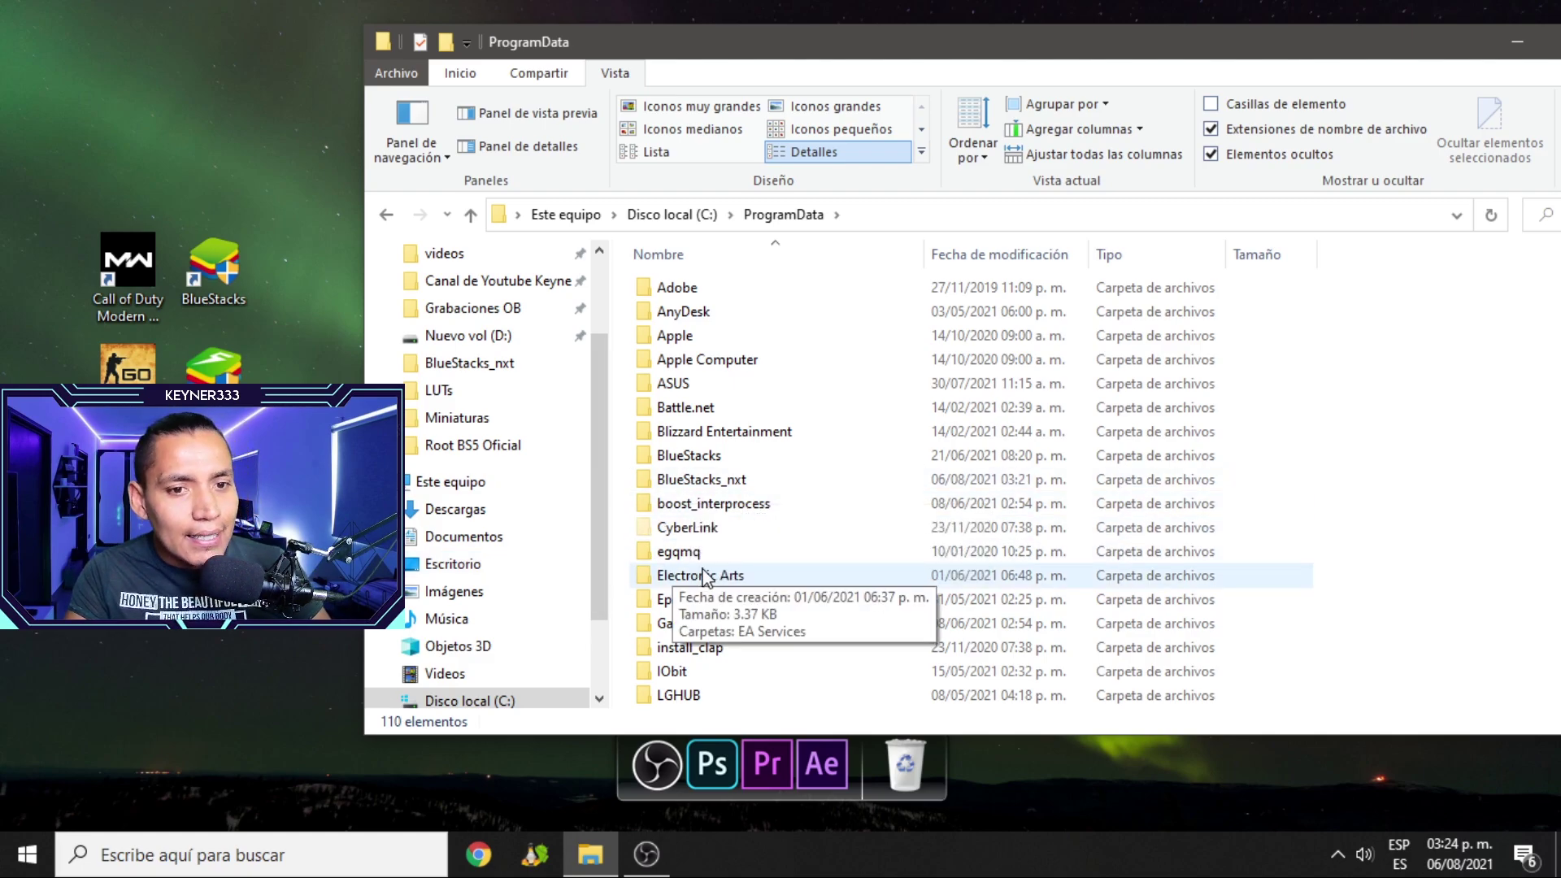
{"action": "left_click", "coordinate": [699, 480]}
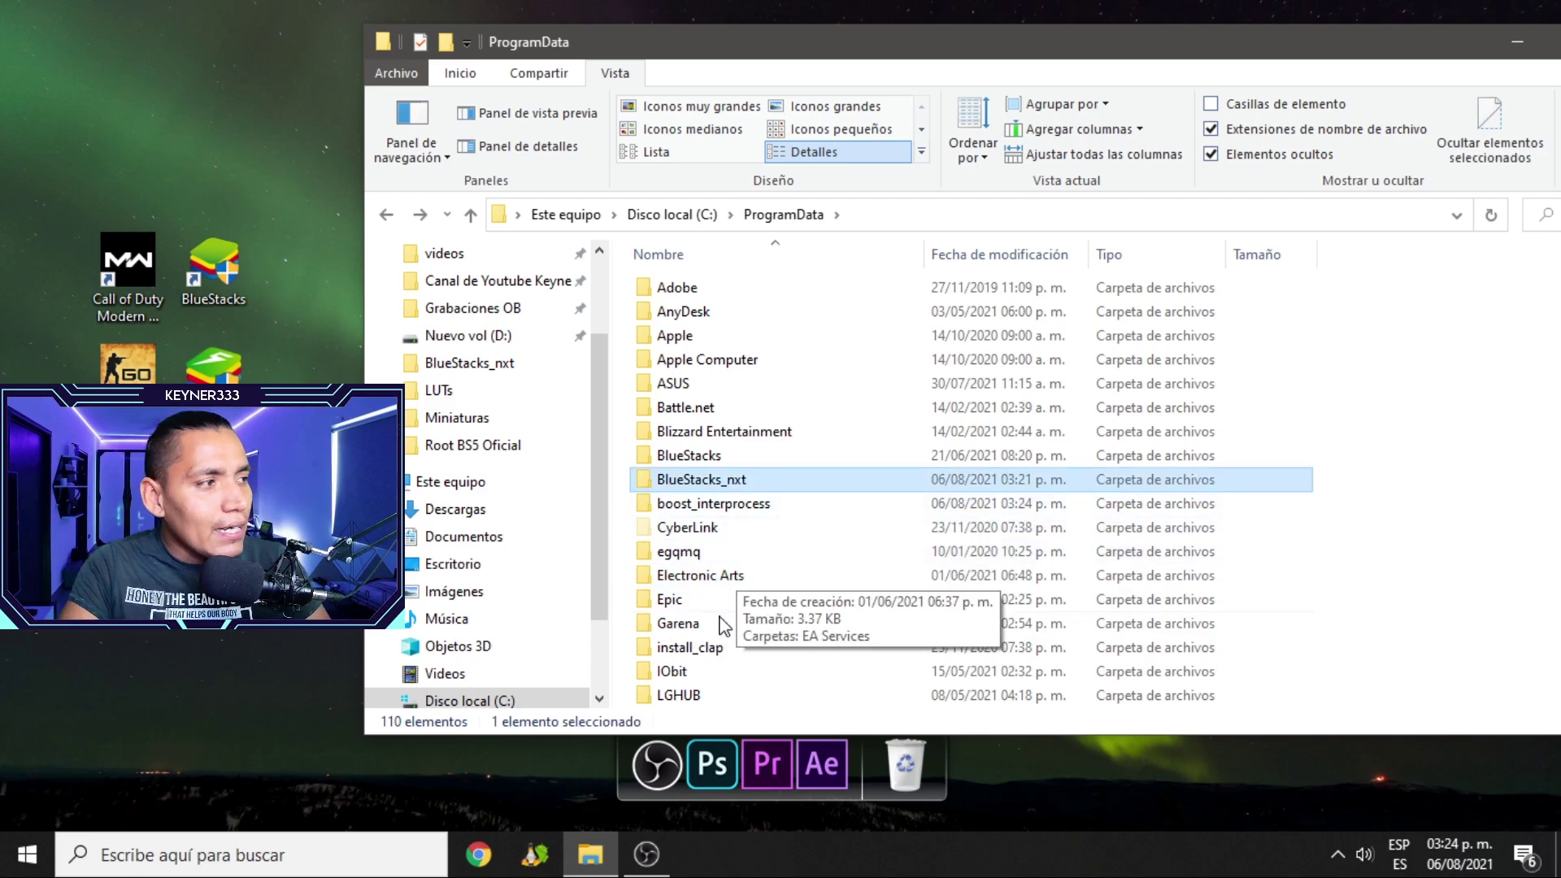
{"action": "scroll", "coordinate": [691, 524], "scroll_direction": "down", "scroll_amount": 2}
{"action": "scroll", "coordinate": [715, 460], "scroll_direction": "up", "scroll_amount": 2}
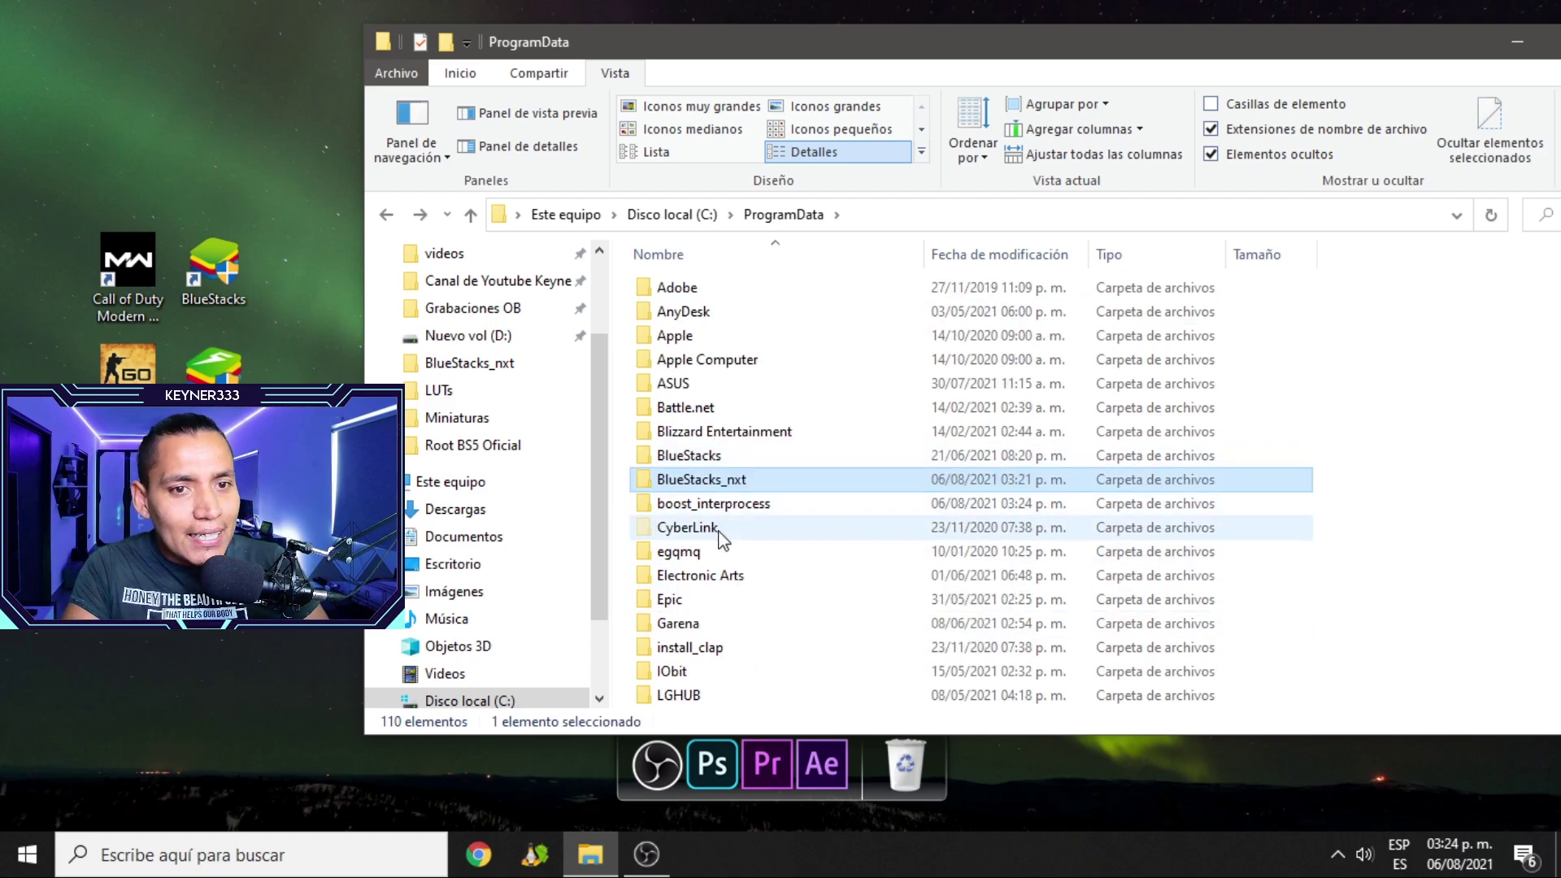
{"action": "double_click", "coordinate": [736, 484]}
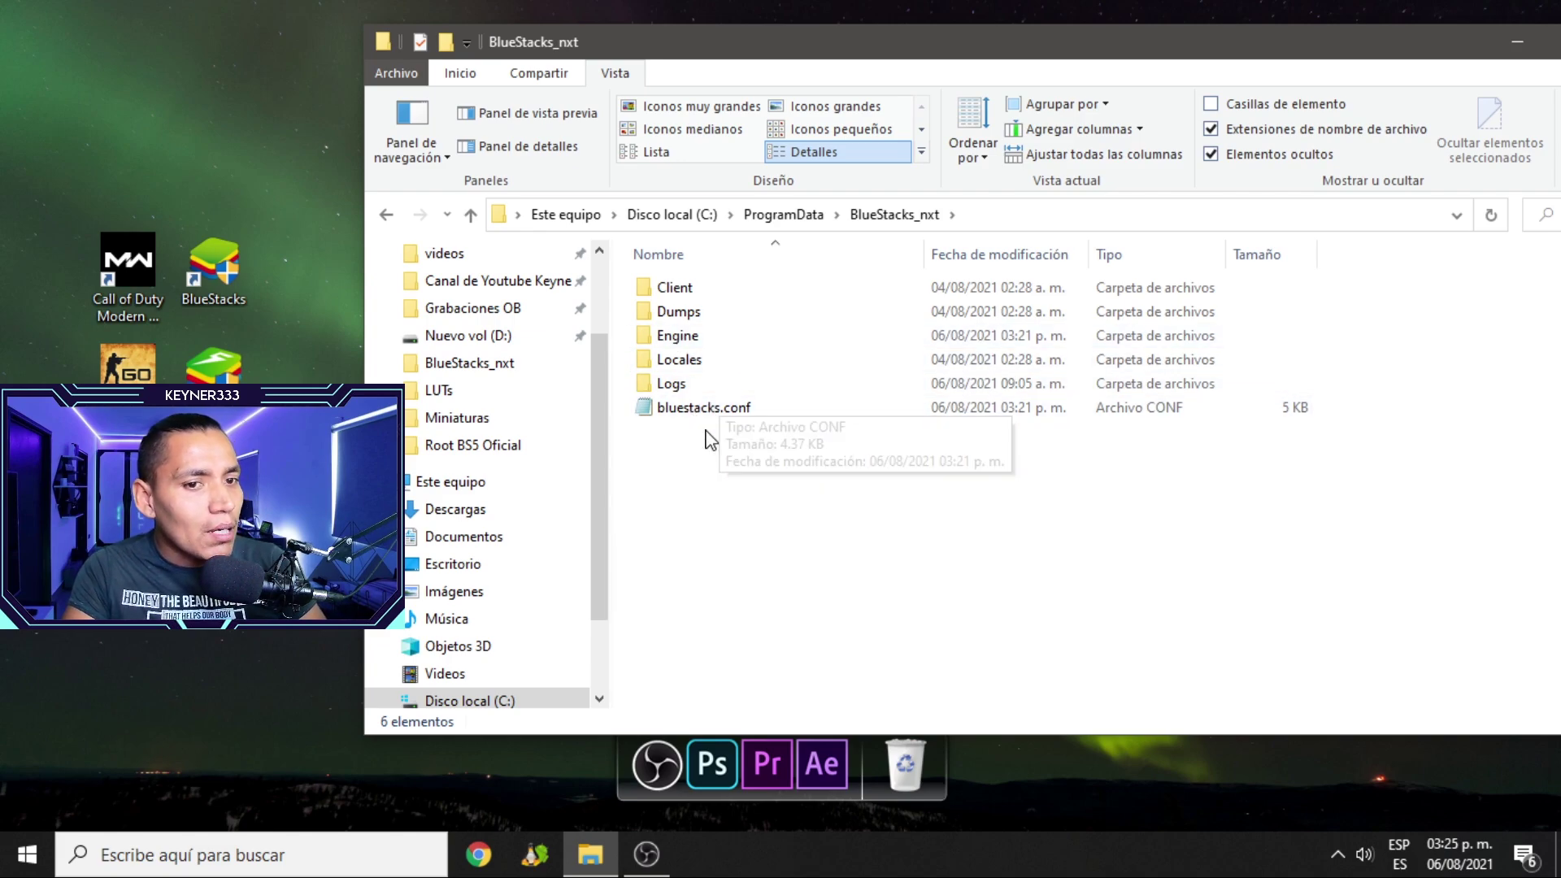
Open bluestacks.conf with Bloc de notas, without making it the default app, and resize its window from maximized to full height
{"action": "right_click", "coordinate": [677, 413]}
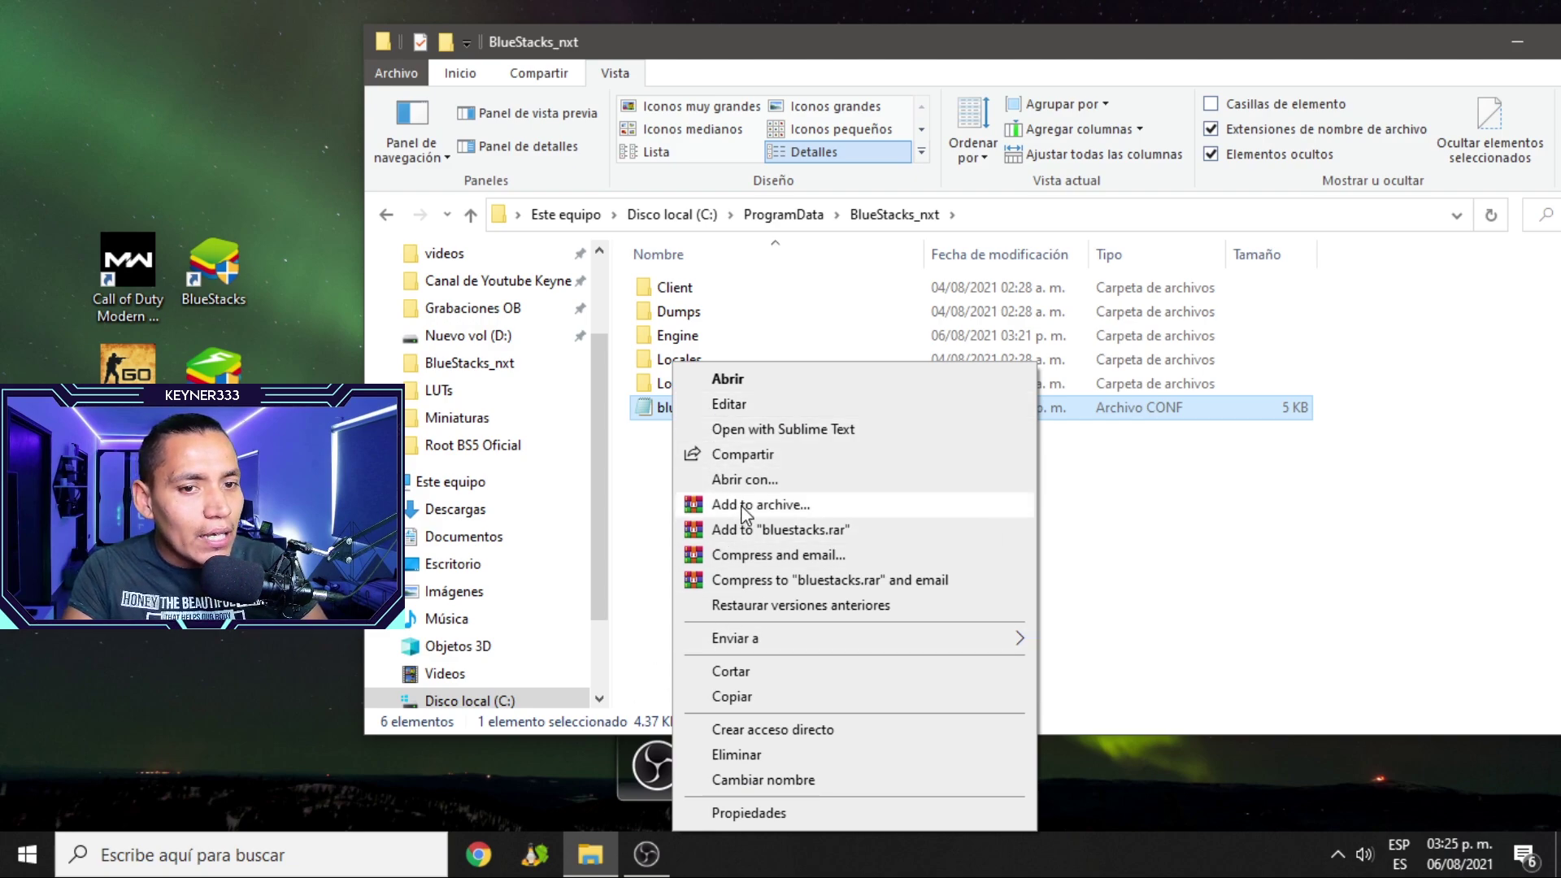
{"action": "left_click", "coordinate": [758, 481]}
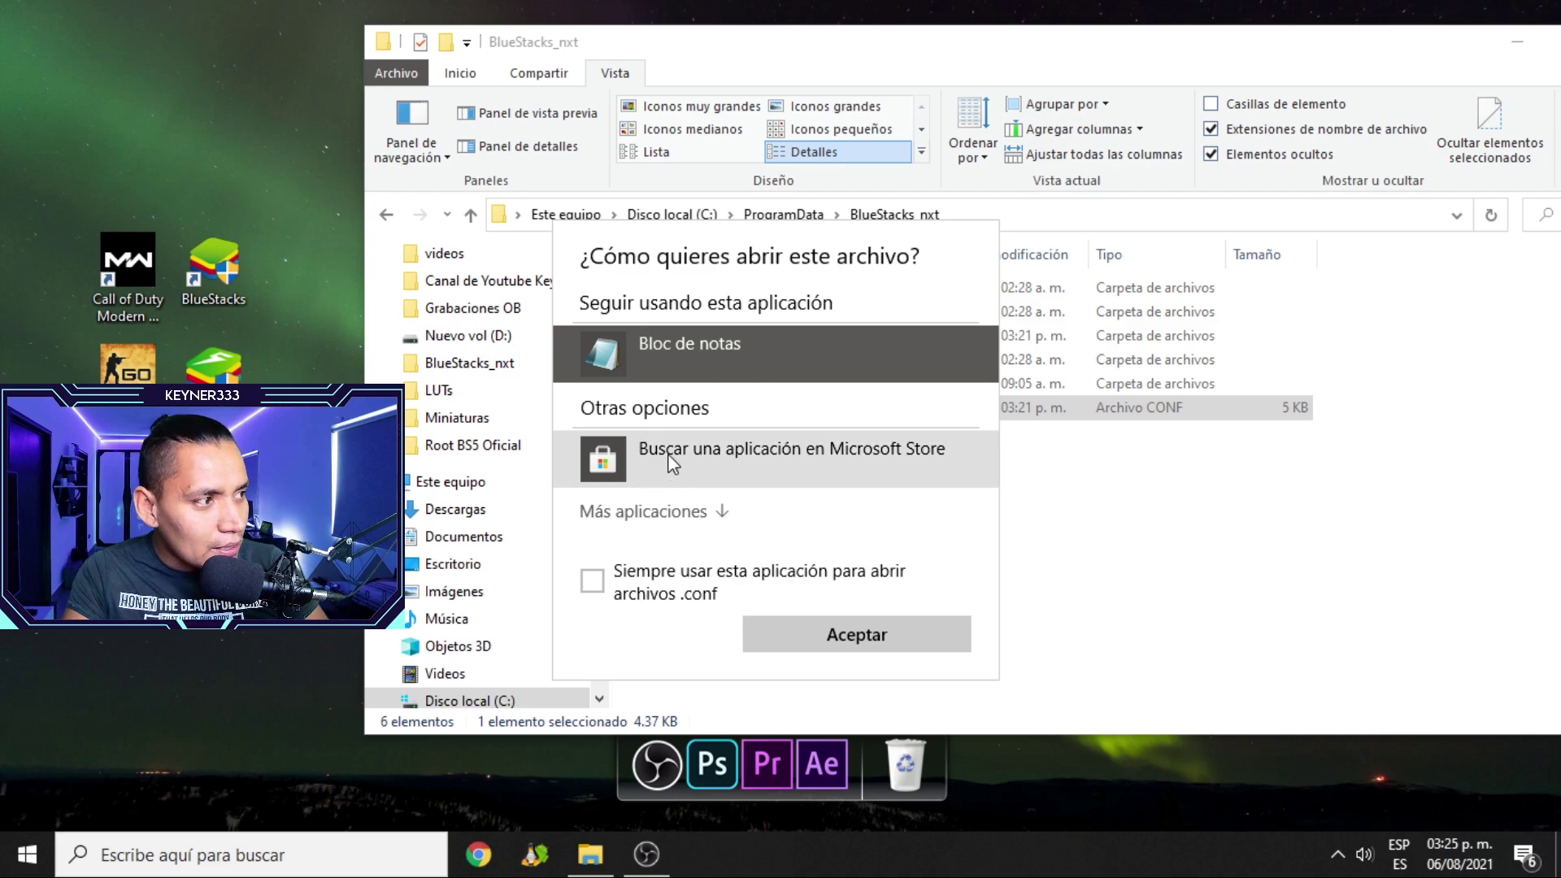
{"action": "left_click", "coordinate": [715, 511]}
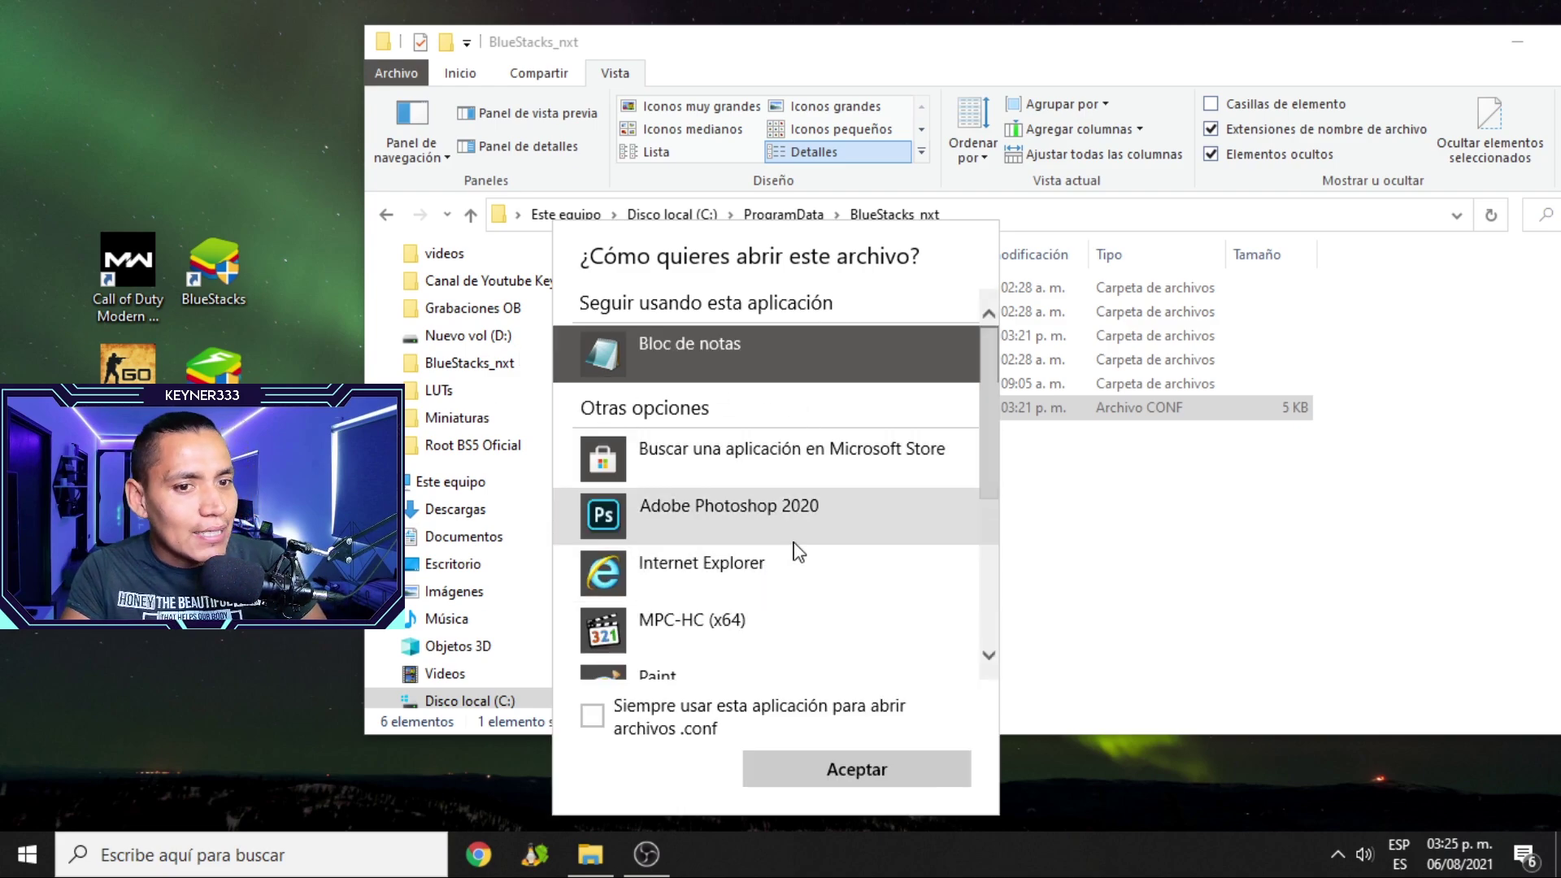
{"action": "scroll", "coordinate": [789, 553], "scroll_direction": "down", "scroll_amount": 3}
{"action": "scroll", "coordinate": [732, 455], "scroll_direction": "up", "scroll_amount": 5}
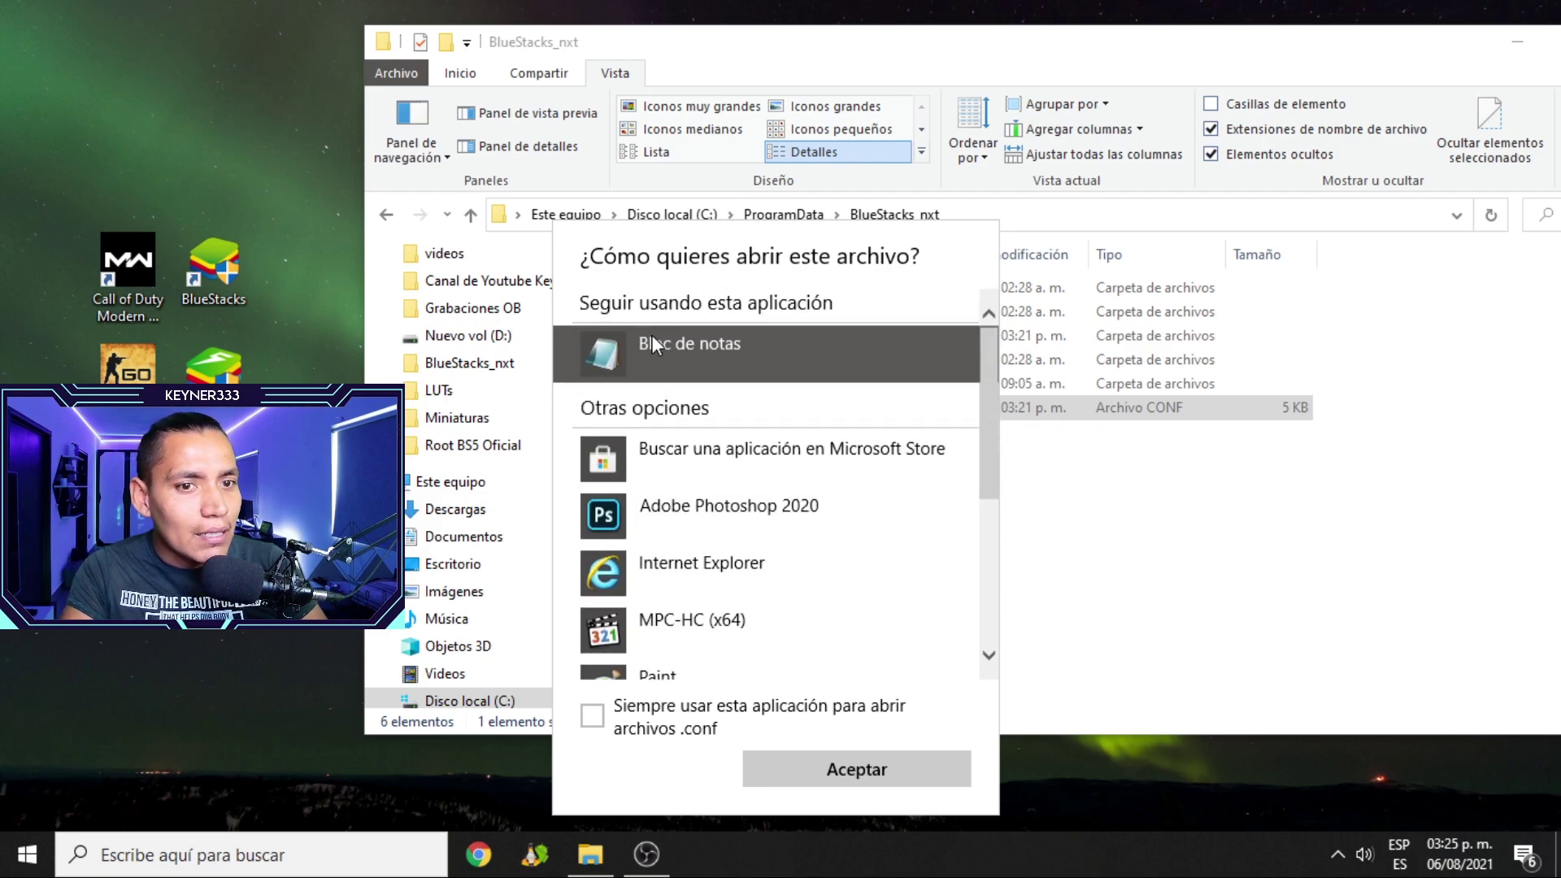
{"action": "scroll", "coordinate": [634, 545], "scroll_direction": "down", "scroll_amount": 5}
{"action": "scroll", "coordinate": [707, 342], "scroll_direction": "up", "scroll_amount": 5}
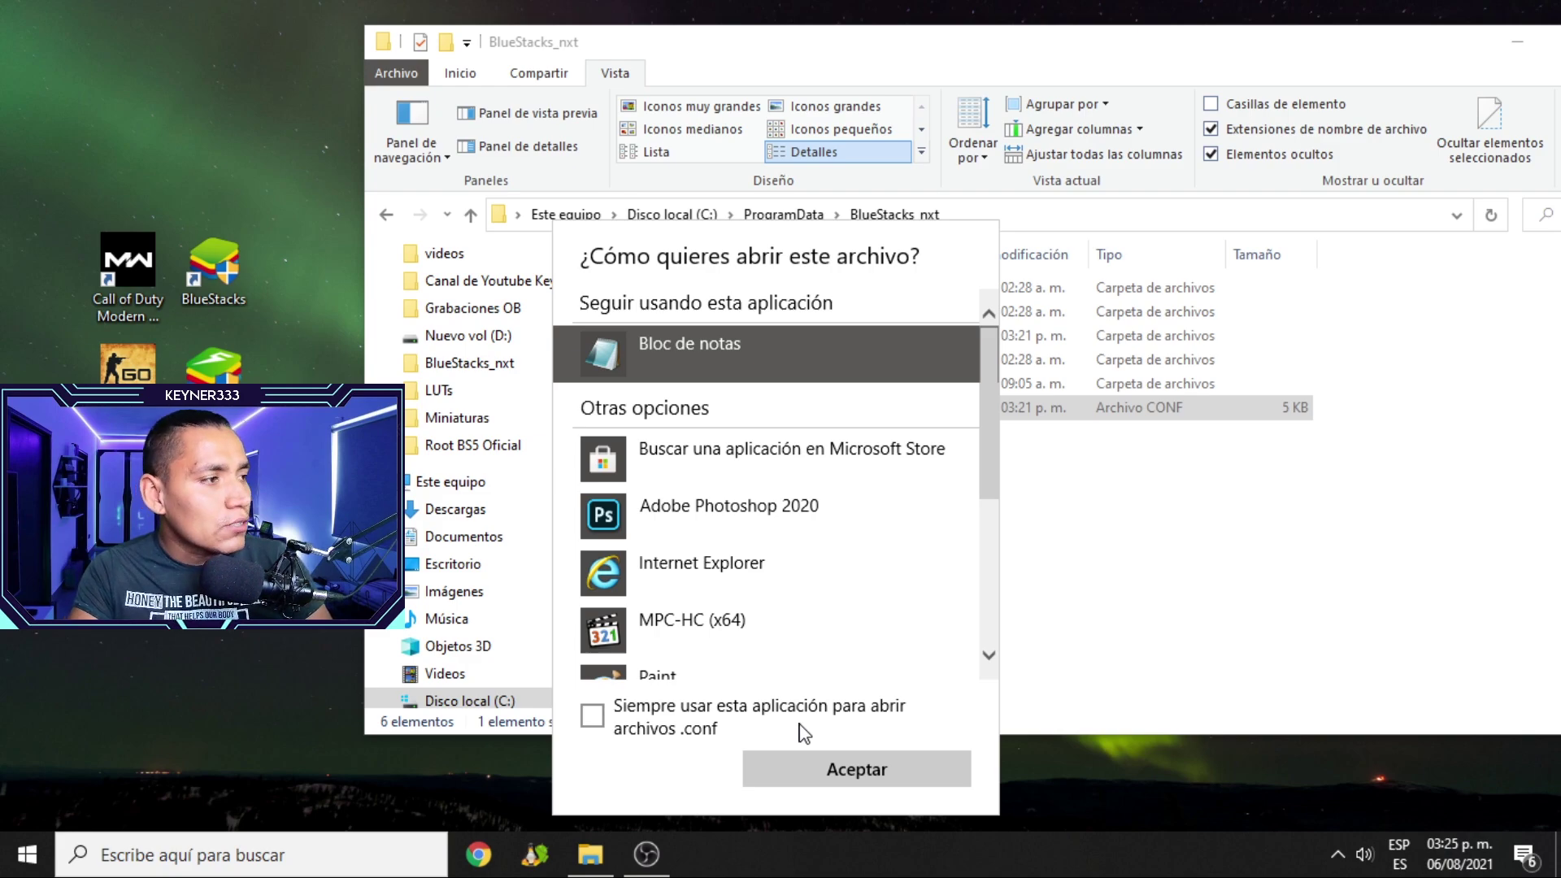
{"action": "left_click", "coordinate": [839, 784]}
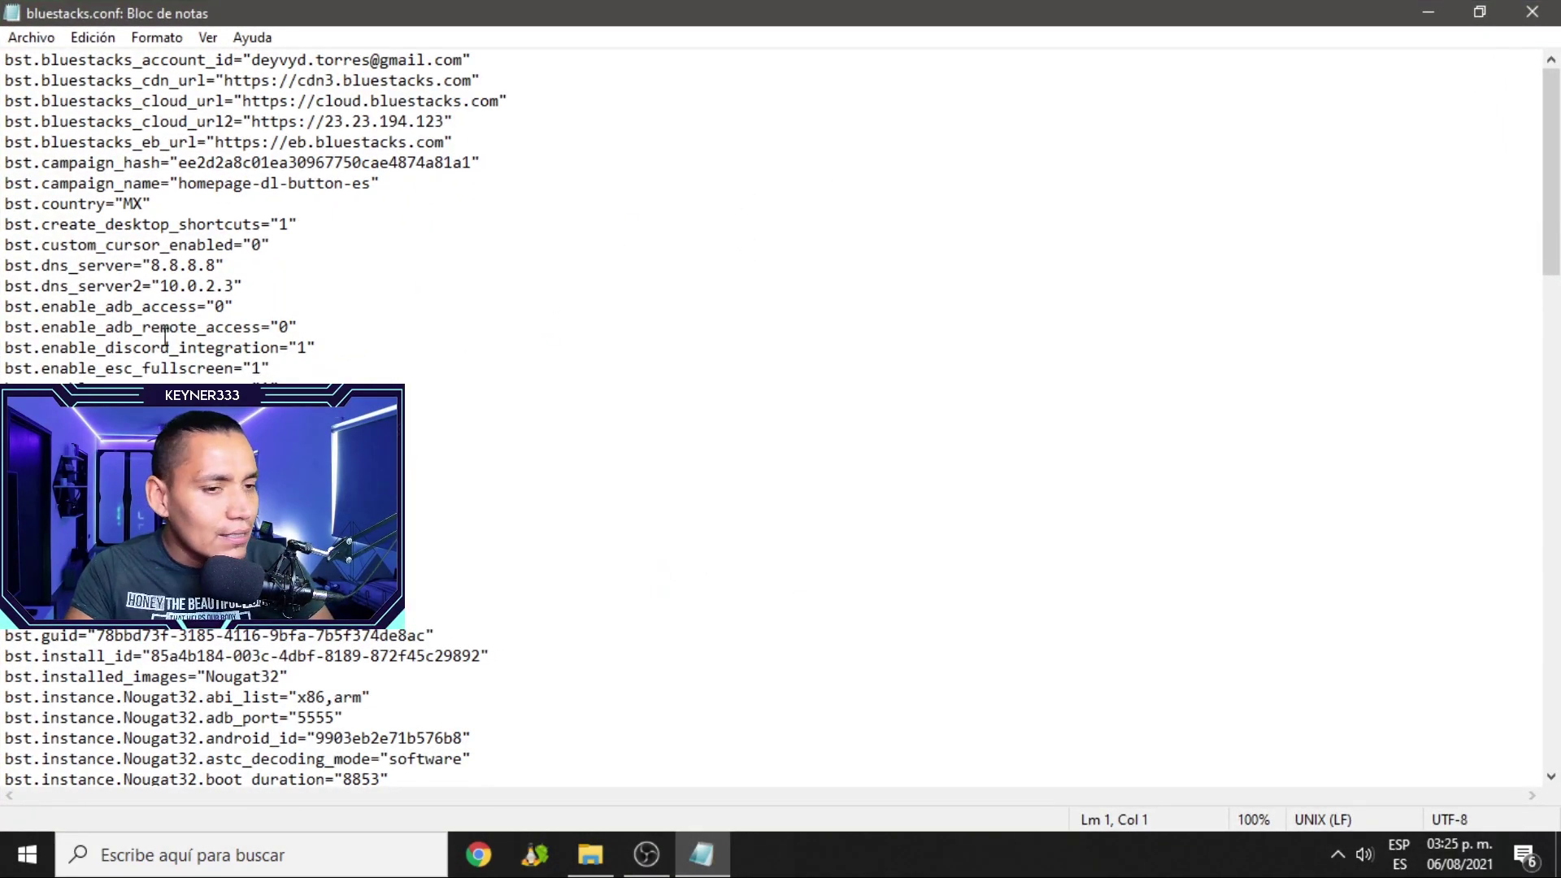
{"action": "double_click", "coordinate": [478, 3]}
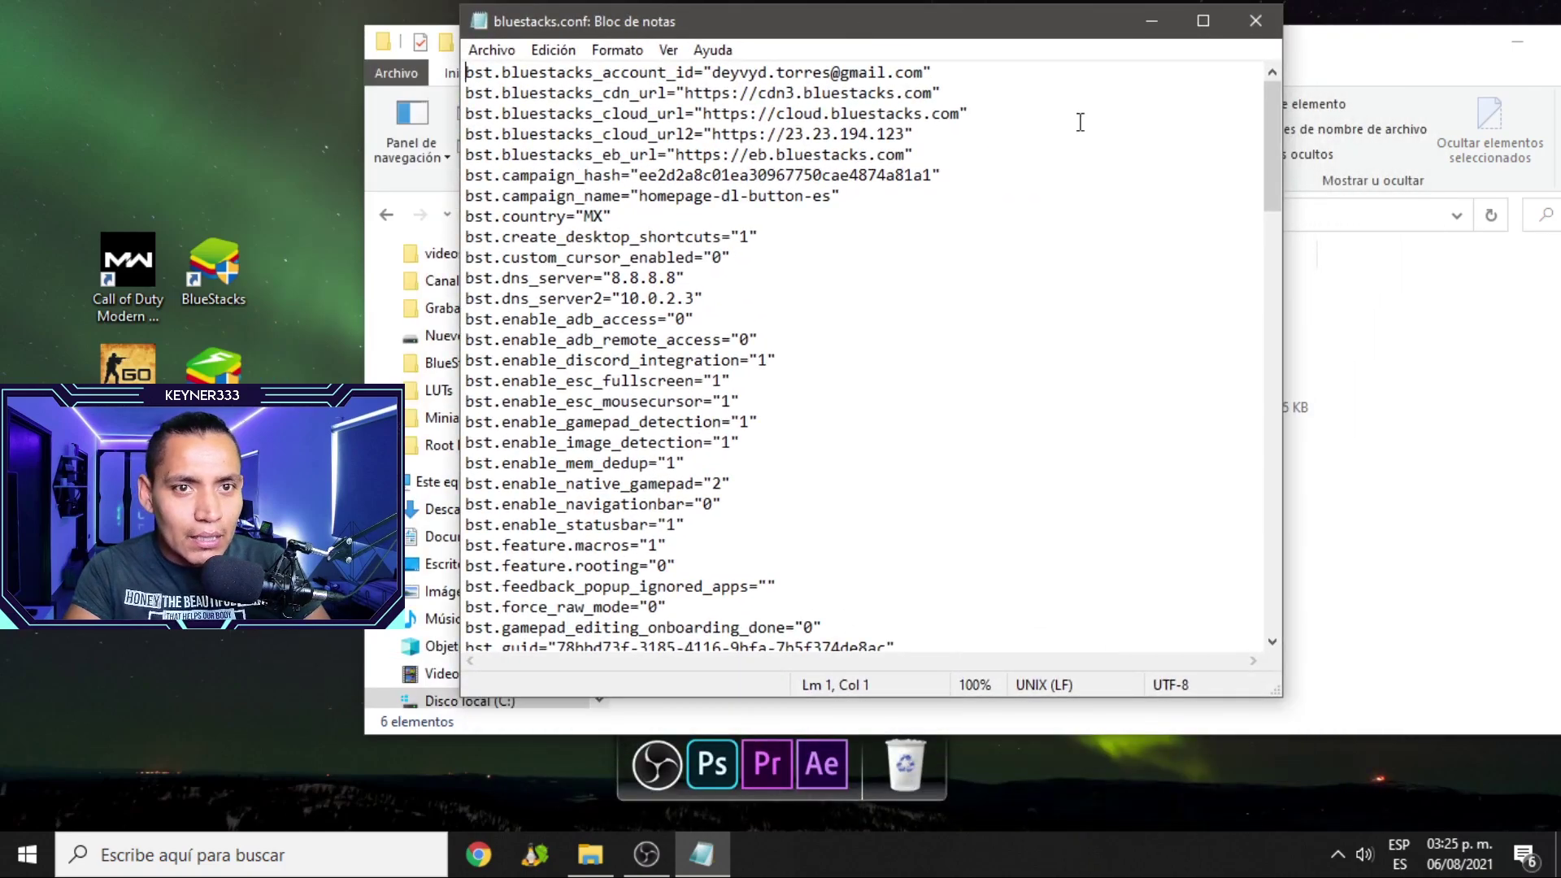
{"action": "double_click", "coordinate": [1202, 5]}
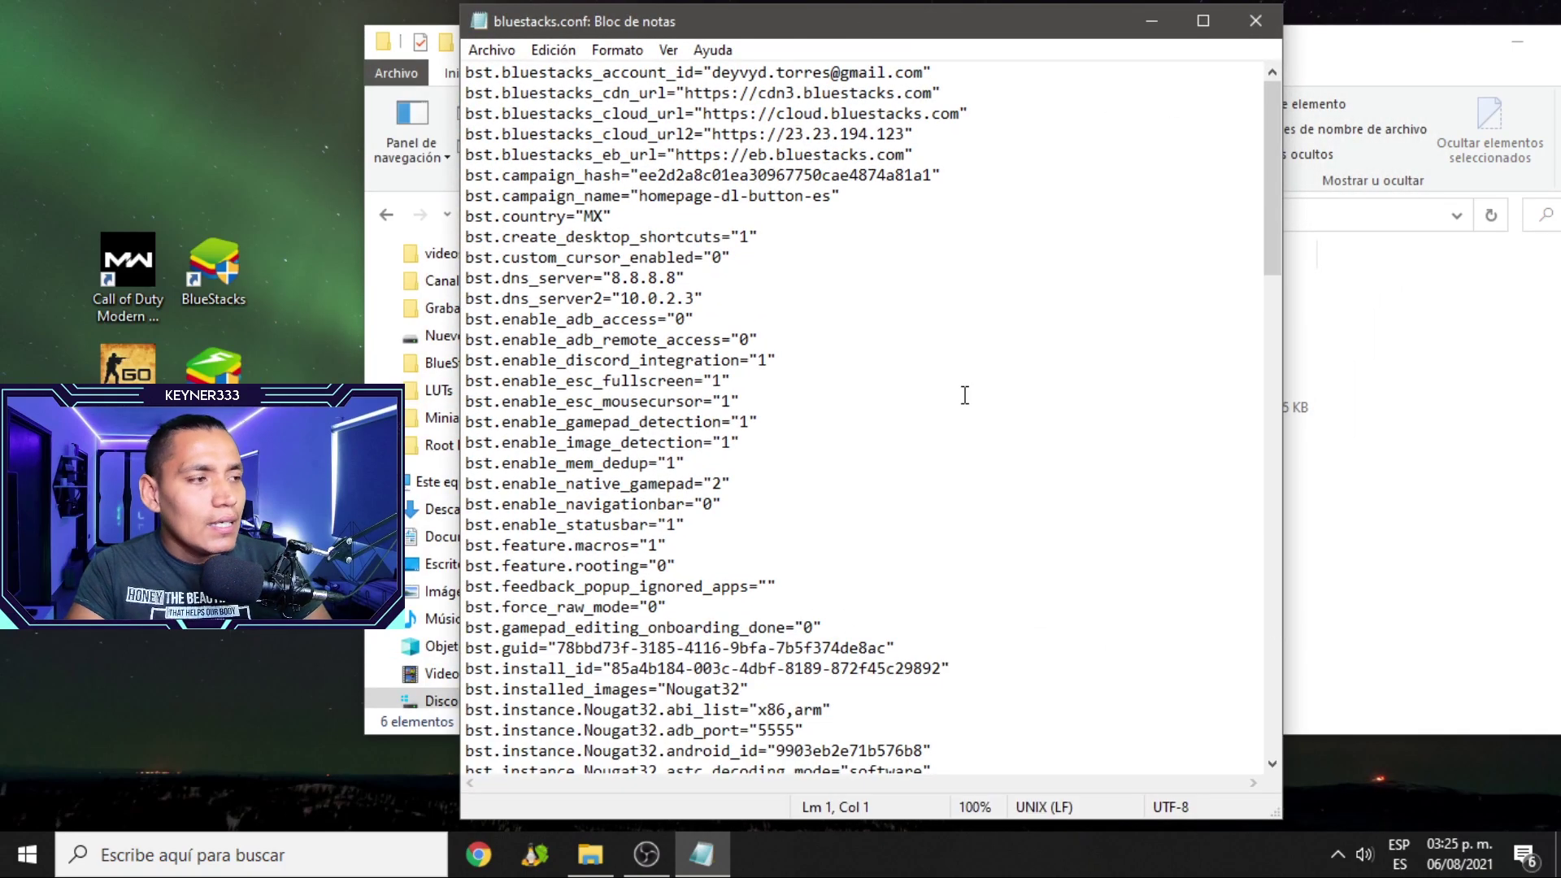
Search the configuration file for "root" and set bst.feature.rooting to "1"
{"action": "left_click", "coordinate": [740, 360]}
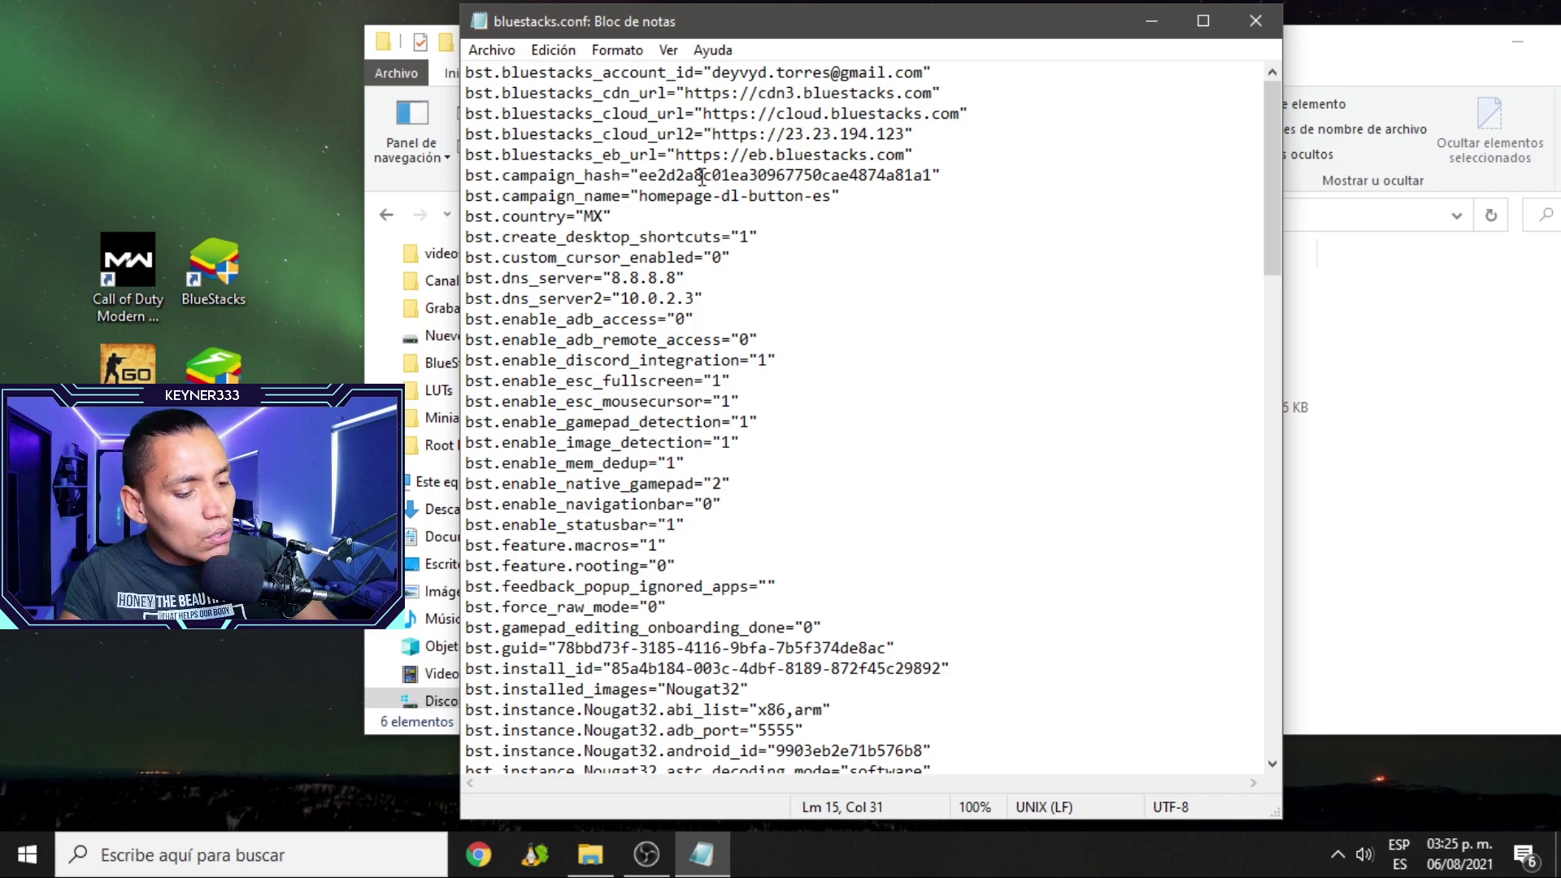
{"action": "key", "text": "ctrl+f"}
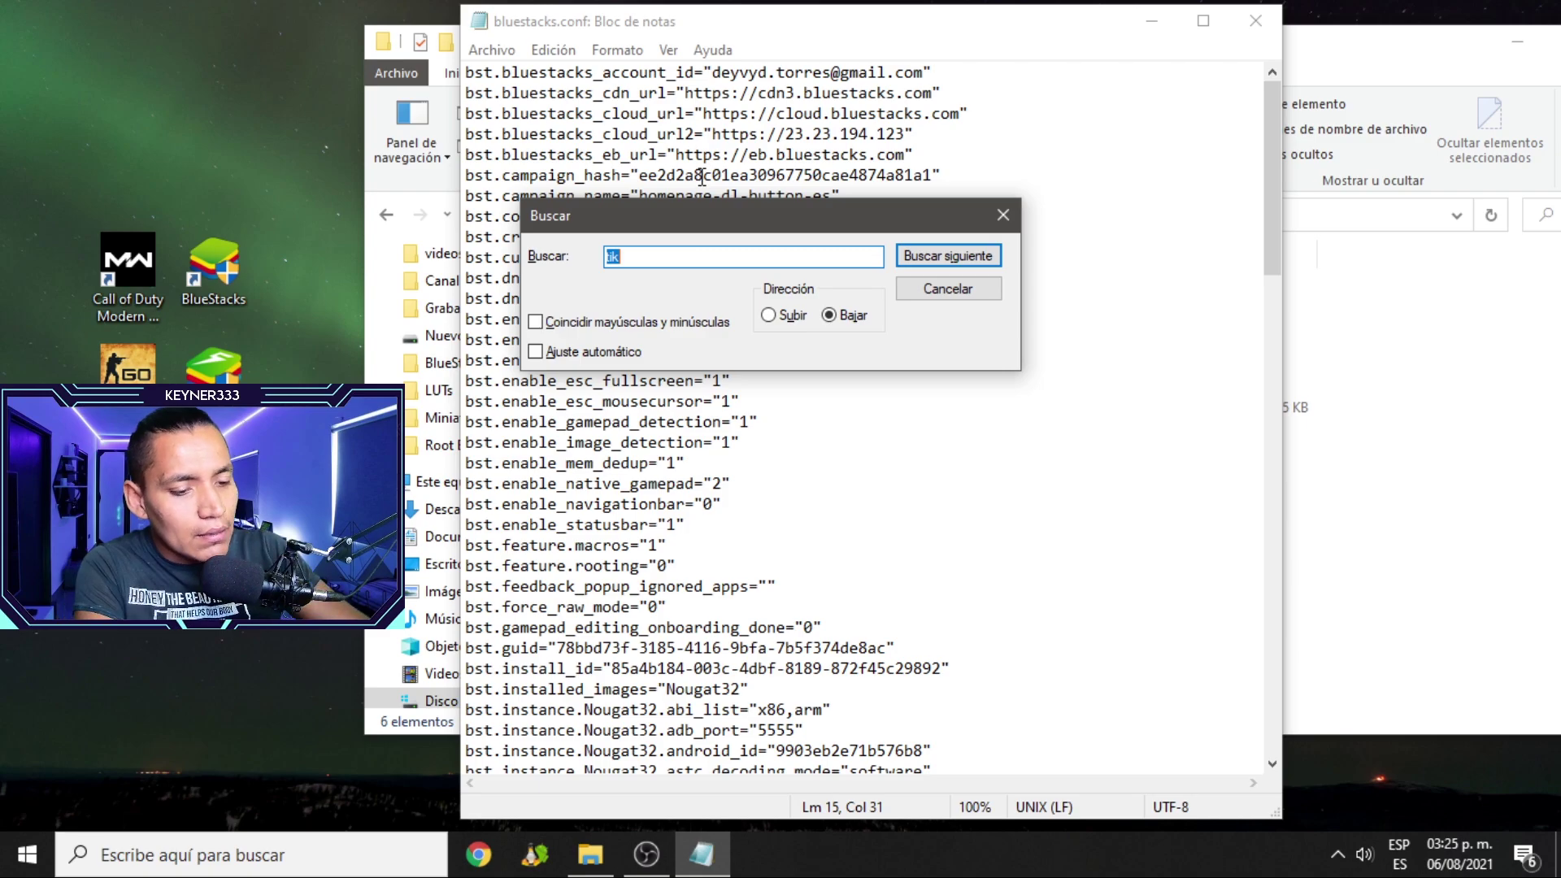
{"action": "key", "text": "BackSpace"}
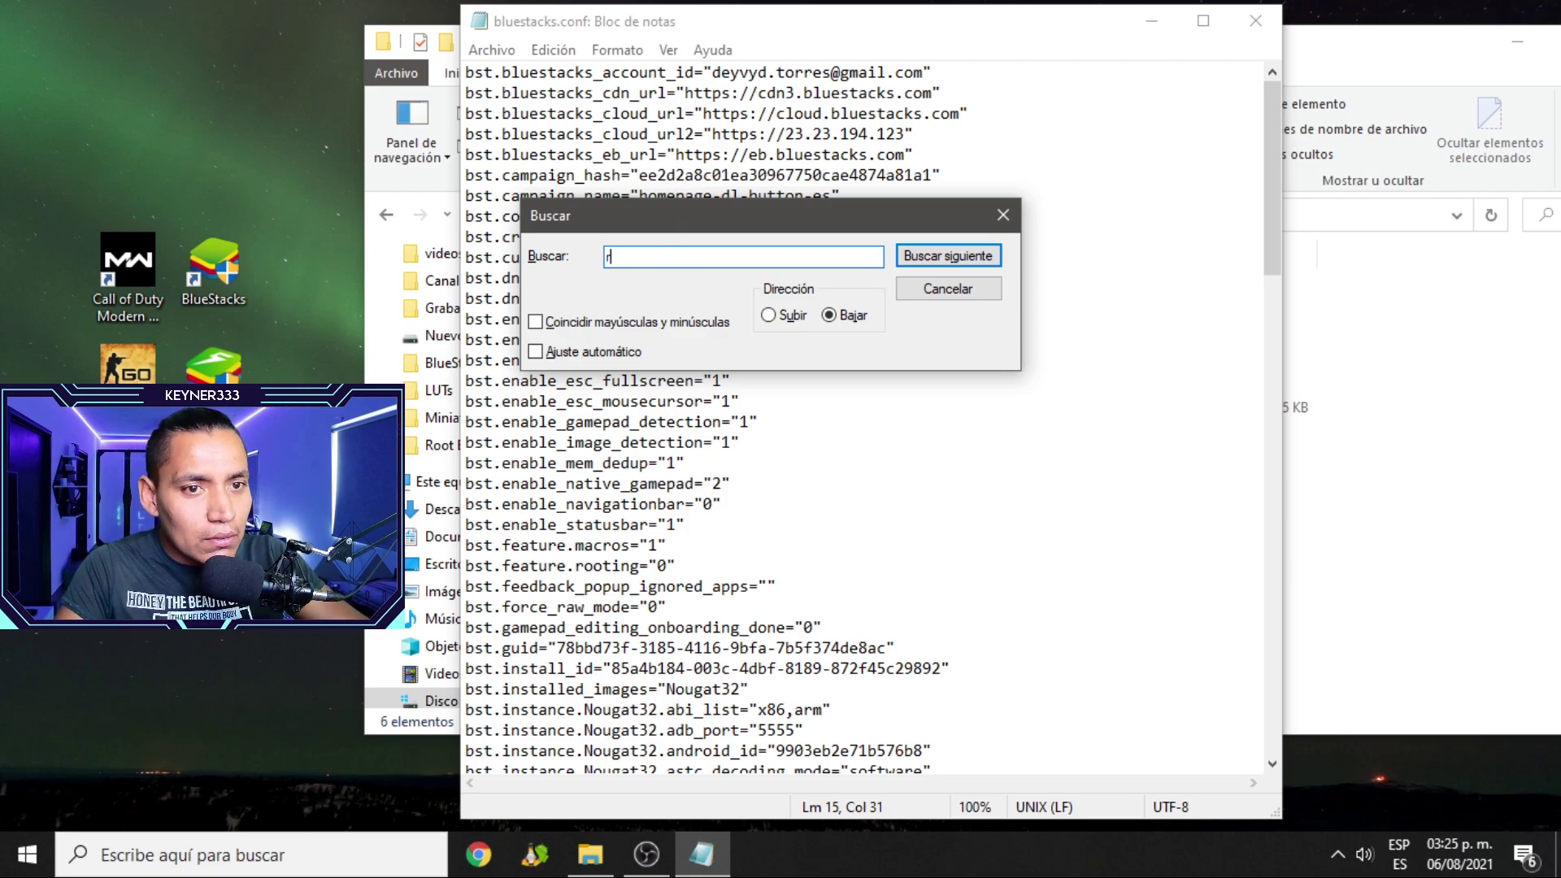
{"action": "type", "text": "root"}
{"action": "key", "text": "Return"}
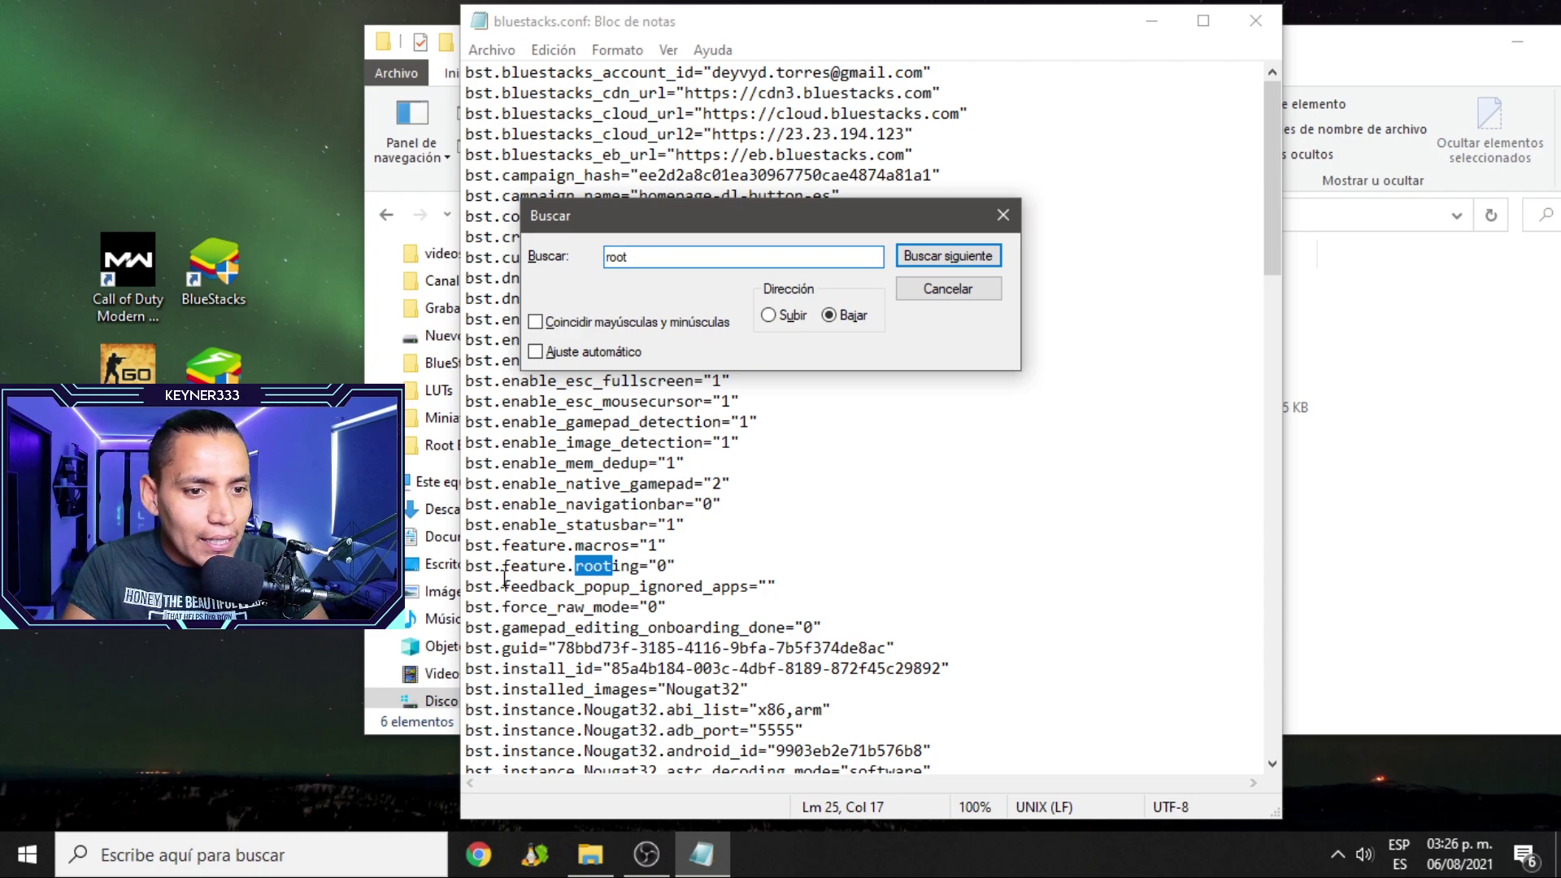
{"action": "double_click", "coordinate": [672, 567]}
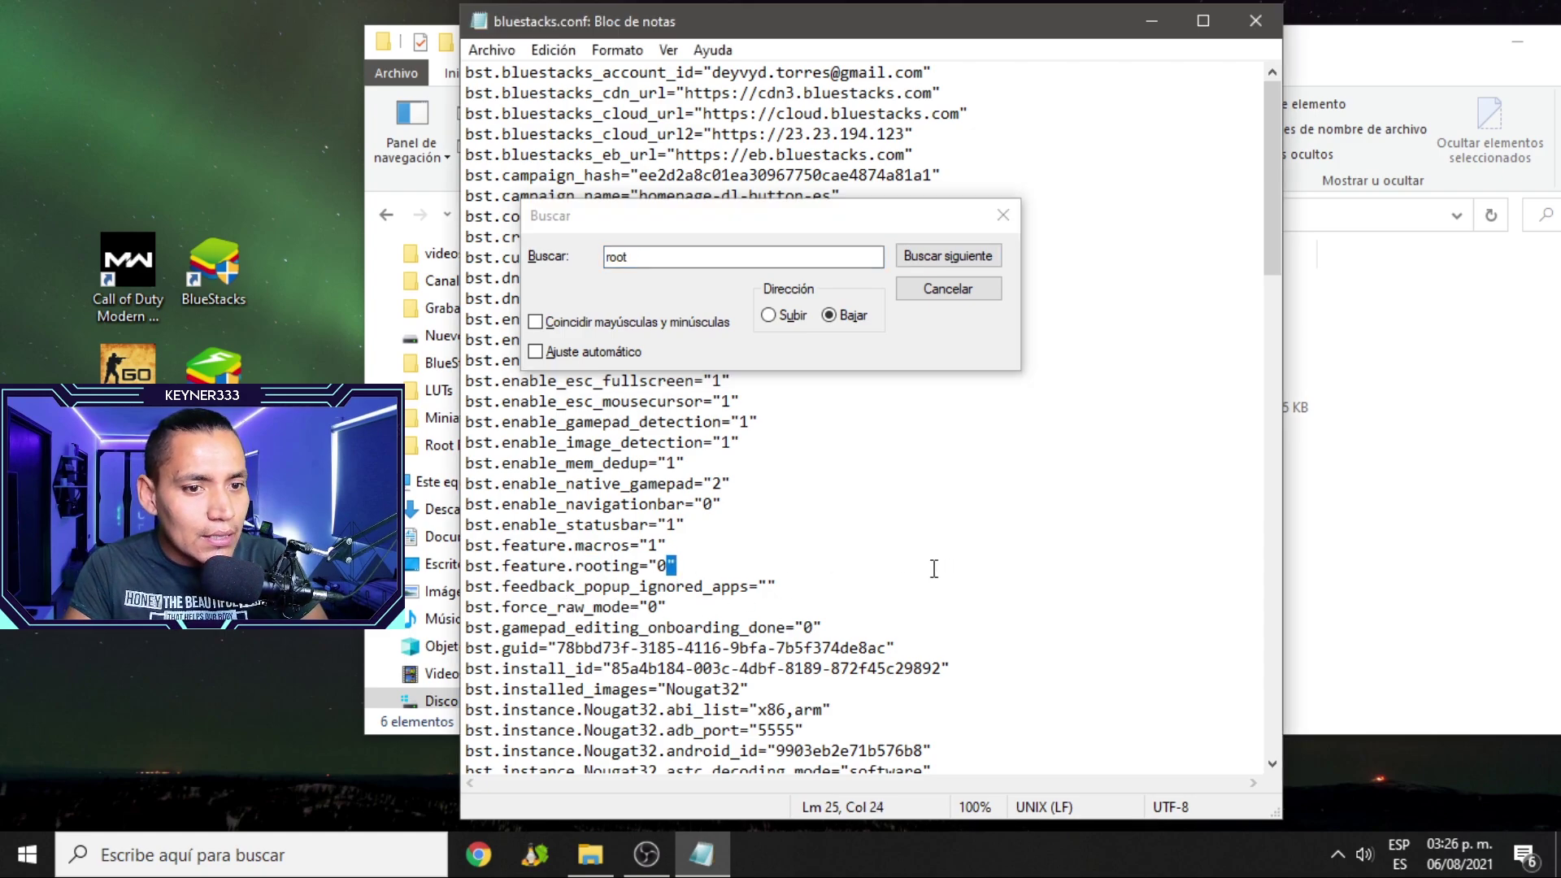
{"action": "left_click", "coordinate": [675, 567]}
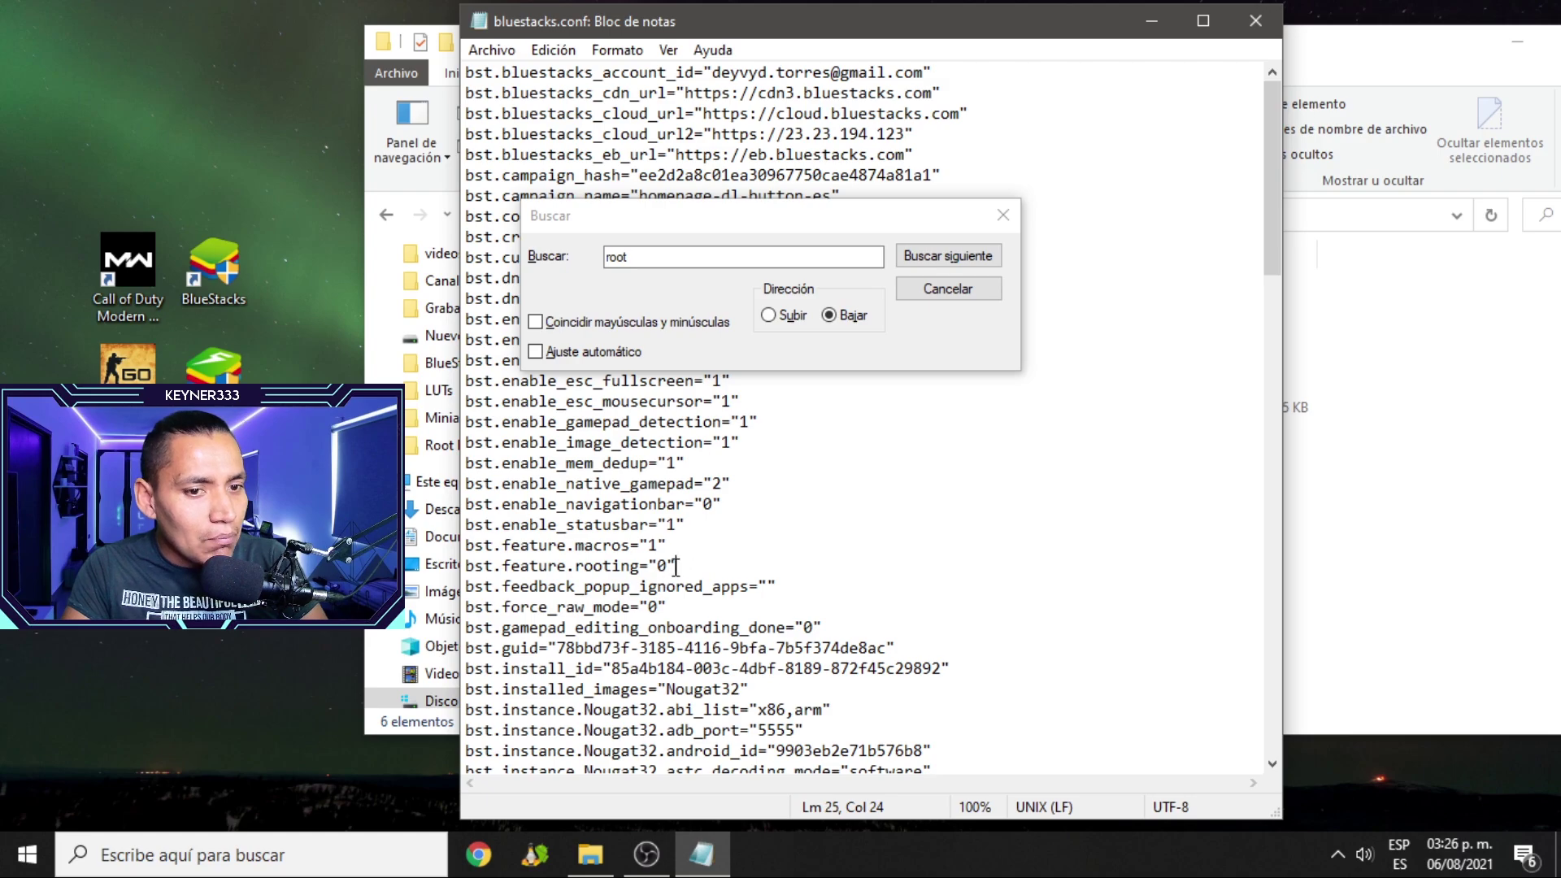
{"action": "key", "text": "Left"}
{"action": "key", "text": "Left"}
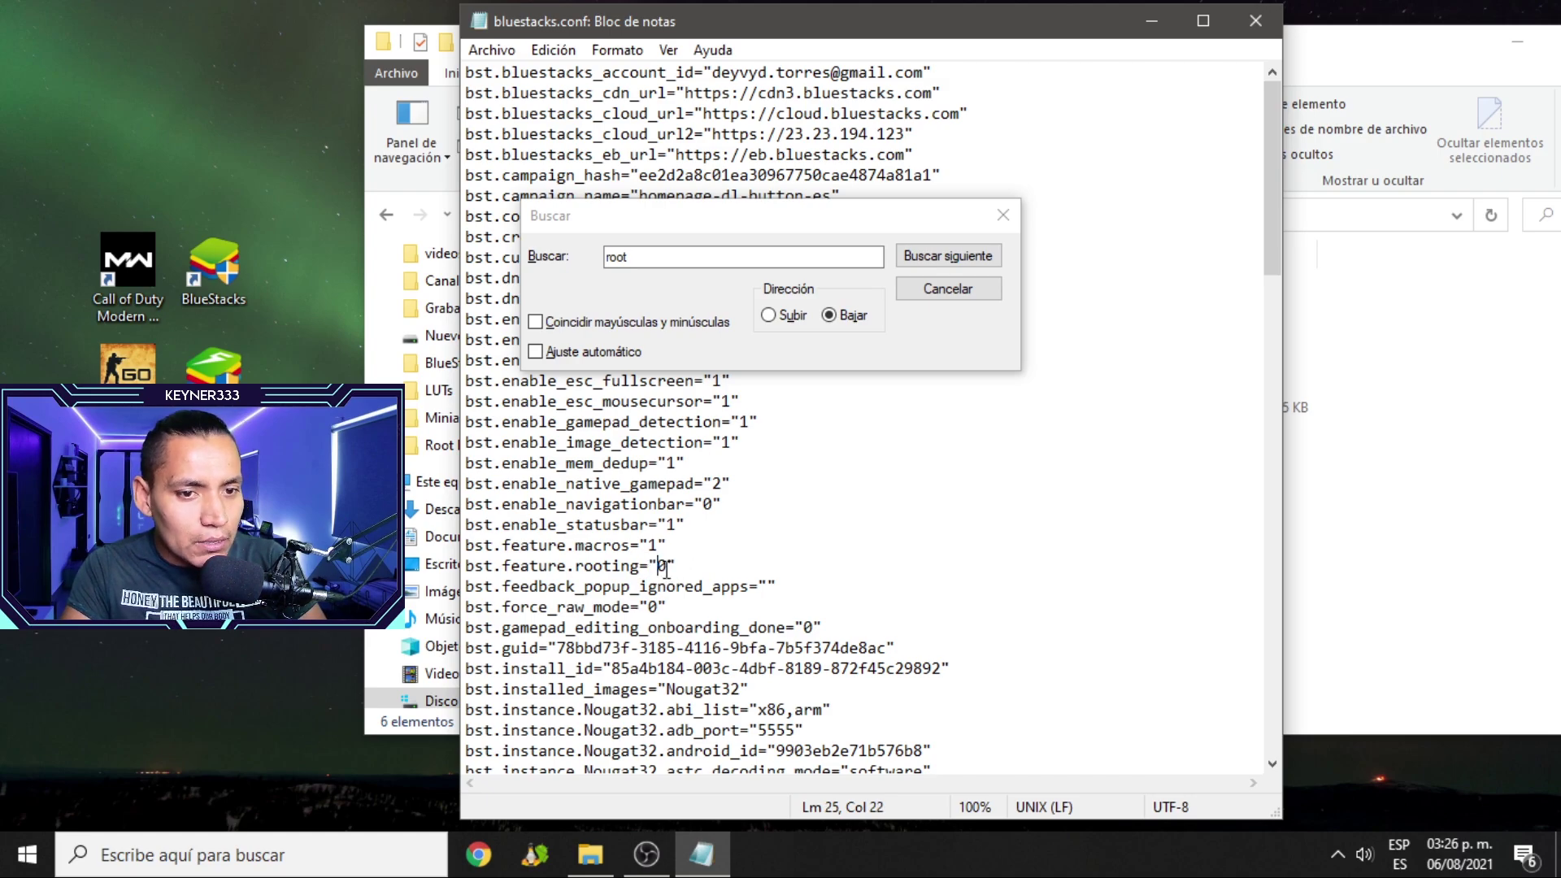
{"action": "key", "text": "BackSpace"}
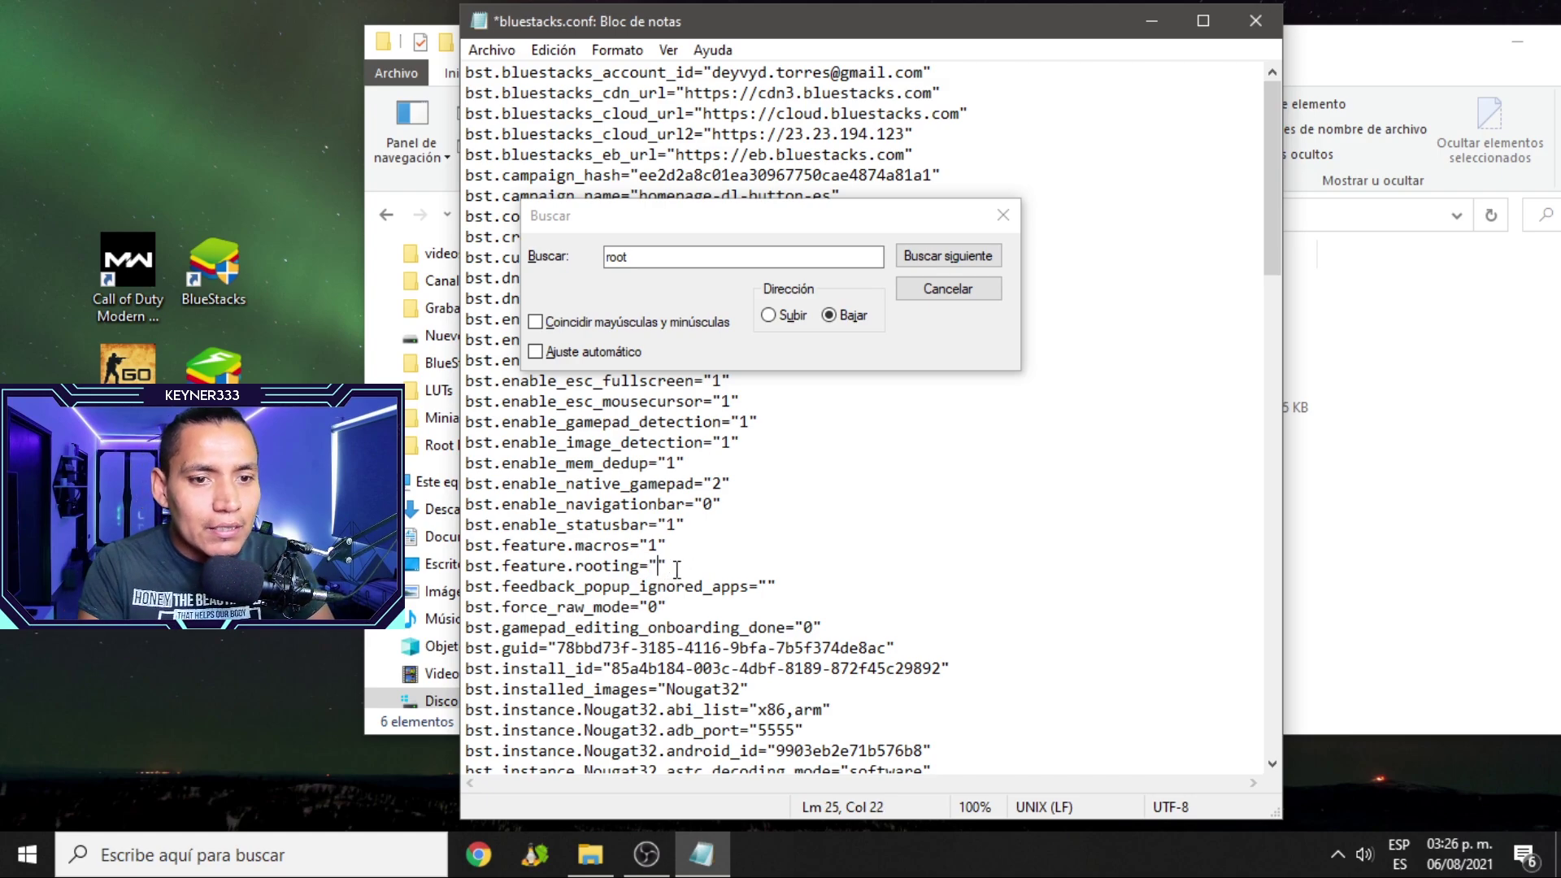
{"action": "type", "text": "1"}
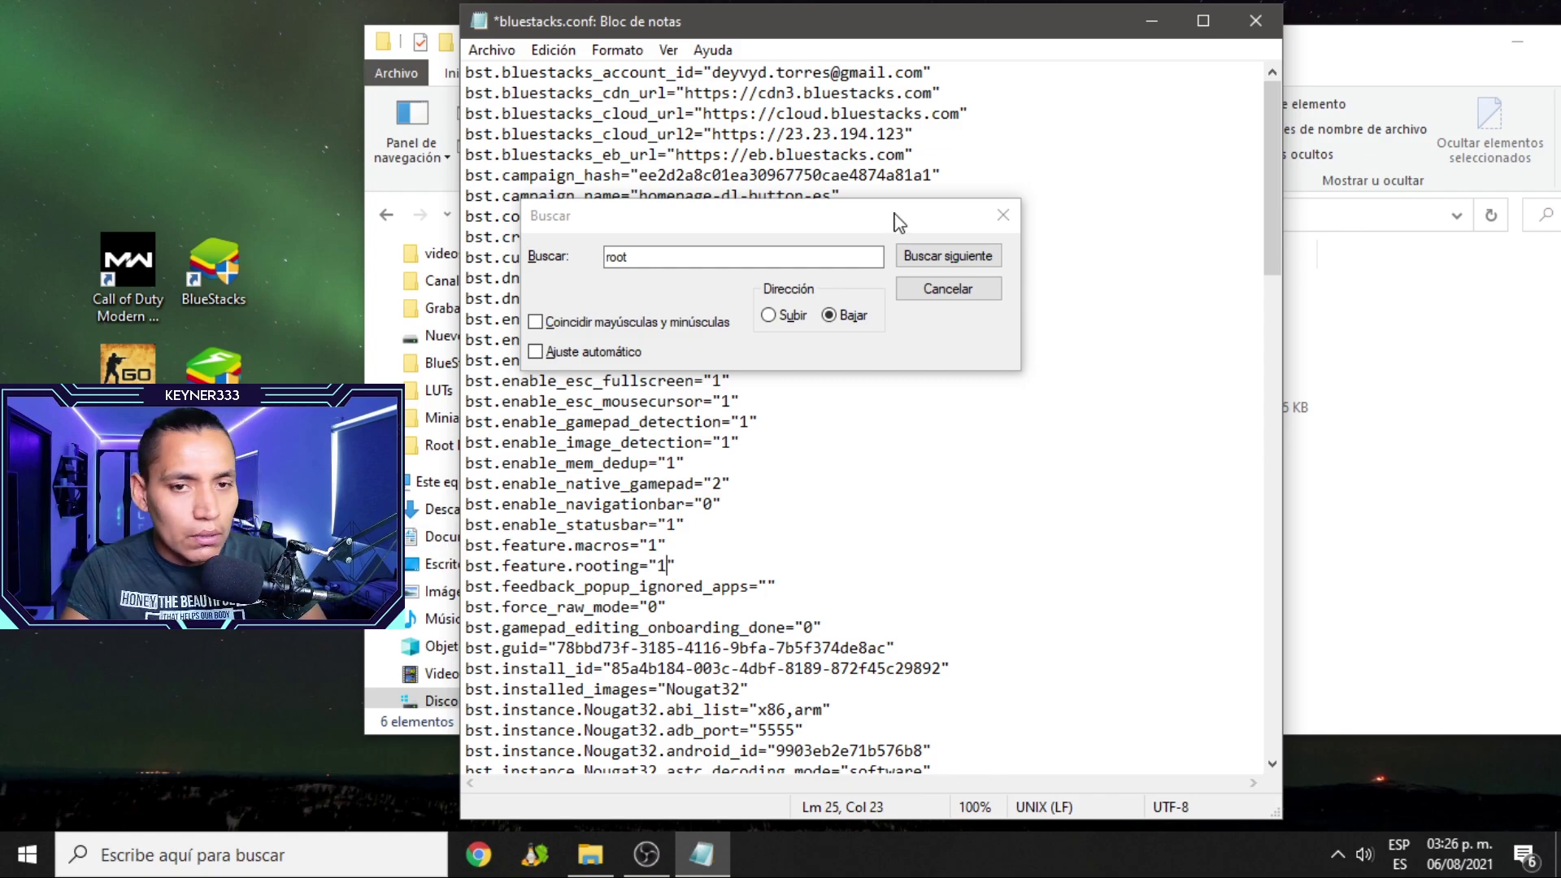
Find the next "root" match, set bst.instance.Nougat32.enable_root_access to "1", and close the search dialog
{"action": "left_click", "coordinate": [948, 256]}
{"action": "scroll", "coordinate": [584, 631], "scroll_direction": "down", "scroll_amount": 2}
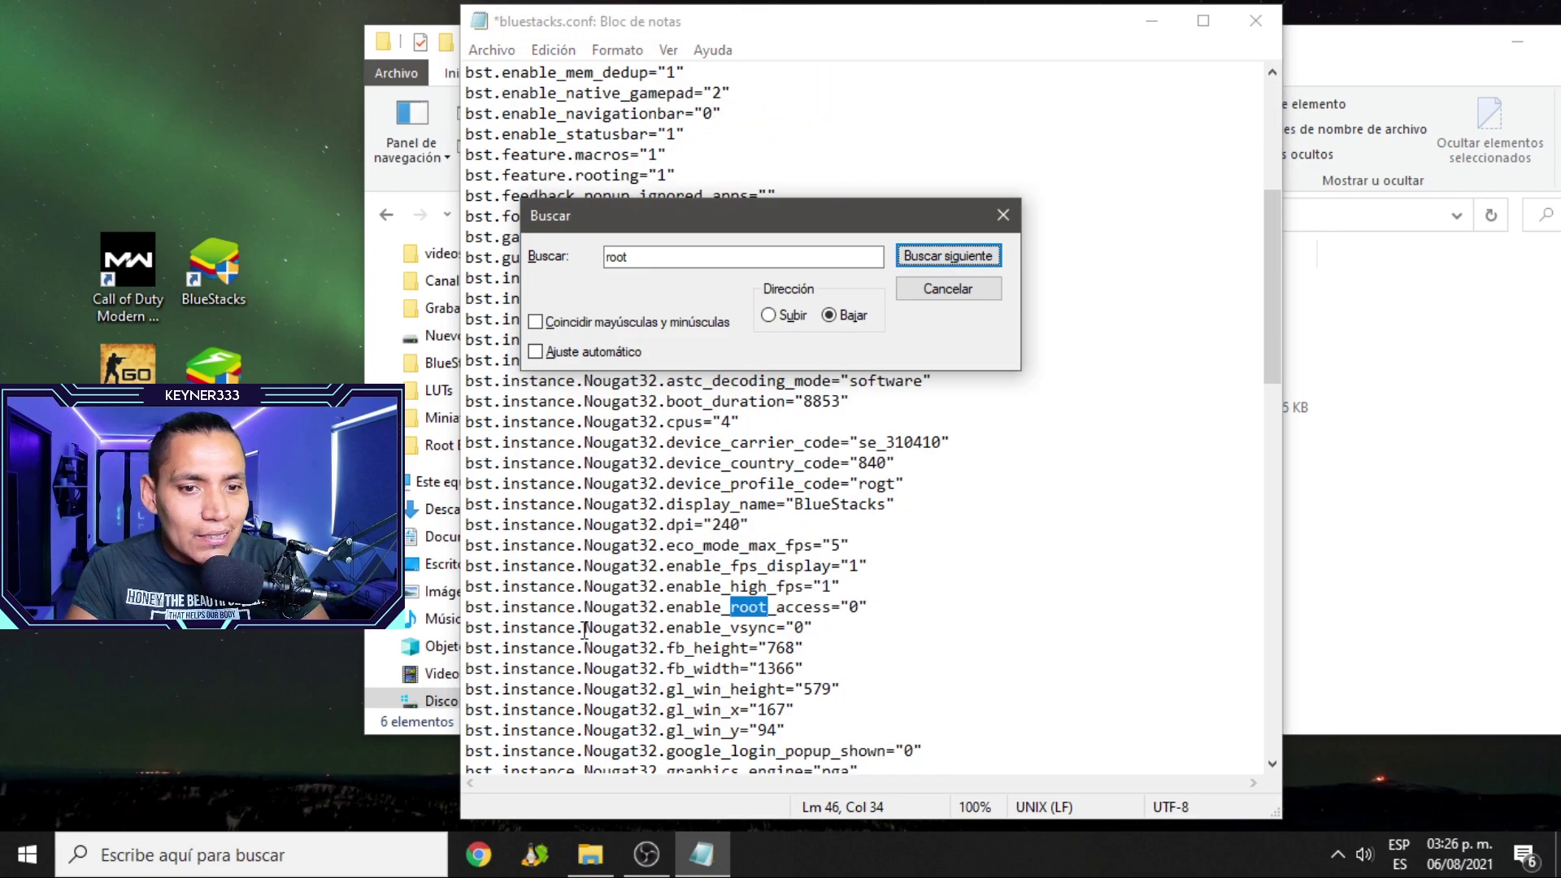
{"action": "left_click", "coordinate": [860, 607]}
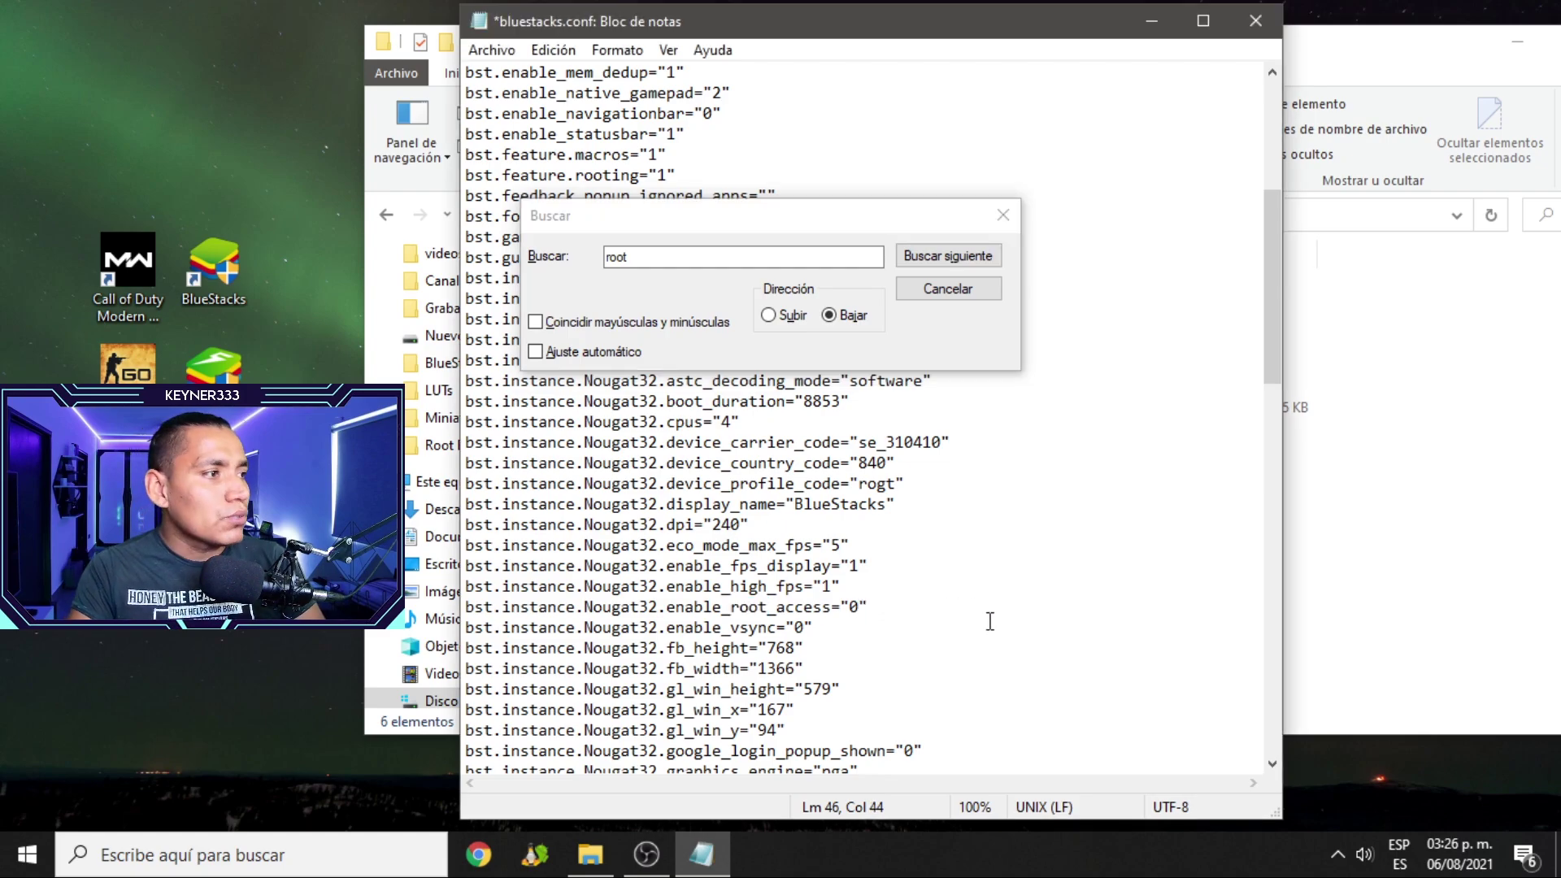
{"action": "key", "text": "BackSpace"}
{"action": "type", "text": "1"}
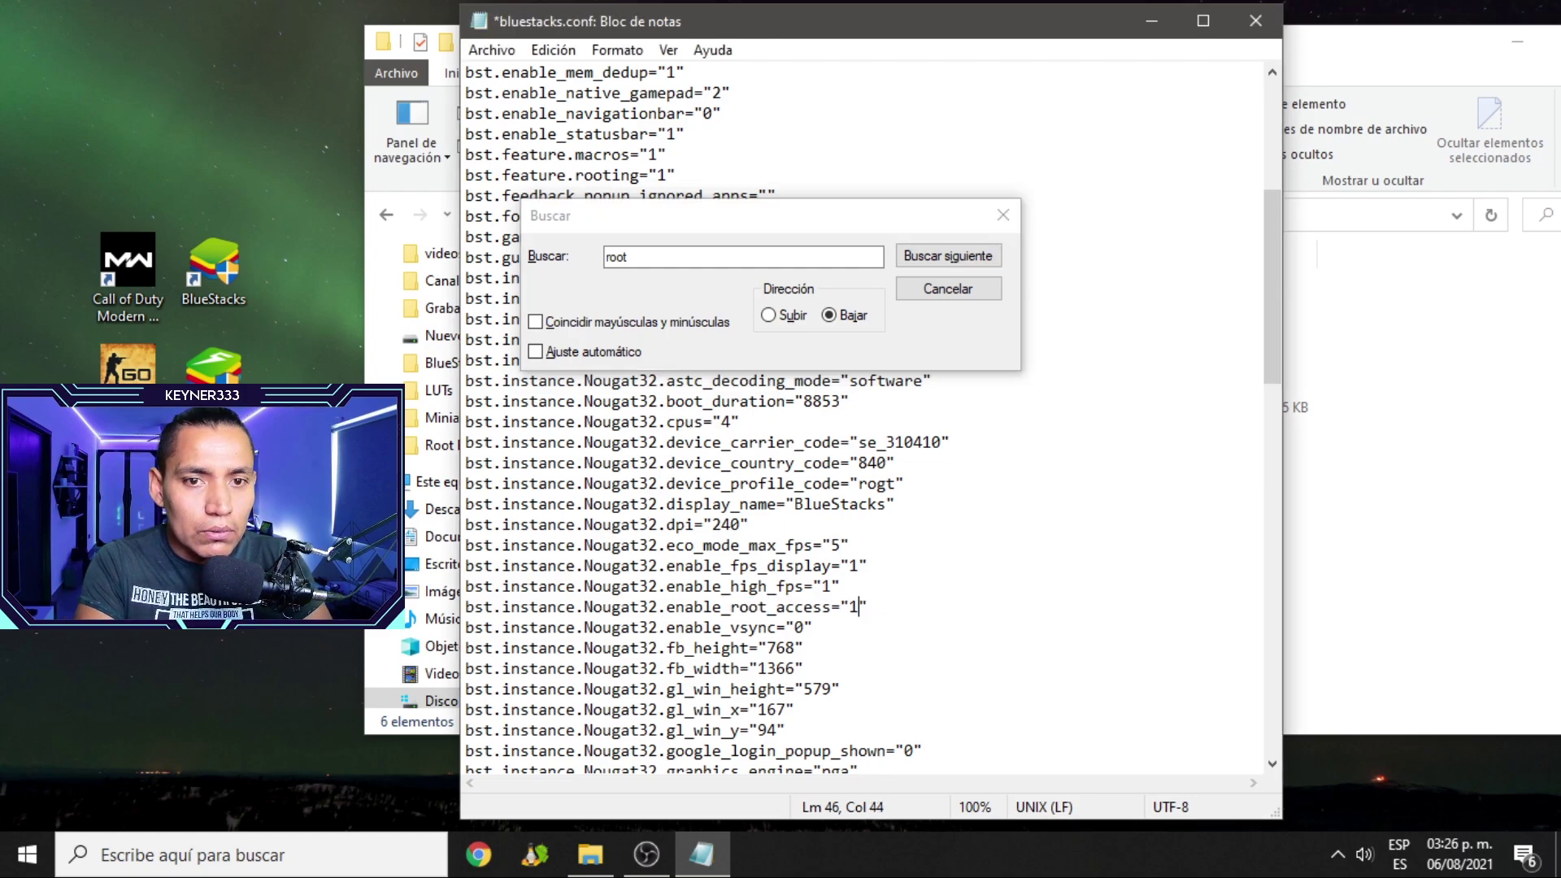
{"action": "left_click", "coordinate": [1002, 217]}
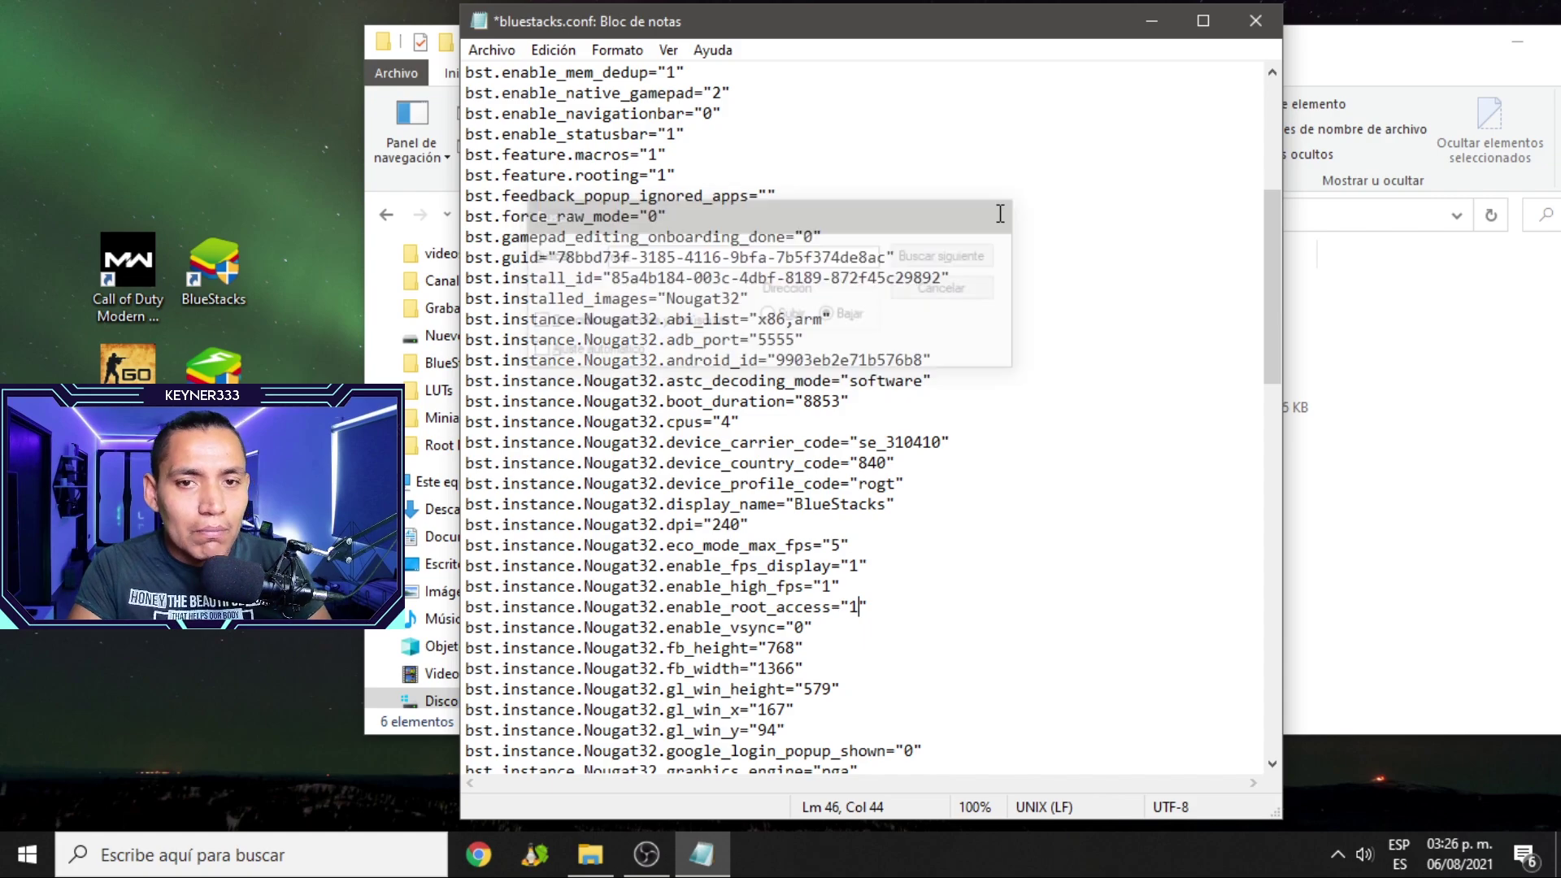
Save the edited bluestacks.conf file and close Bloc de notas
{"action": "left_click", "coordinate": [553, 49]}
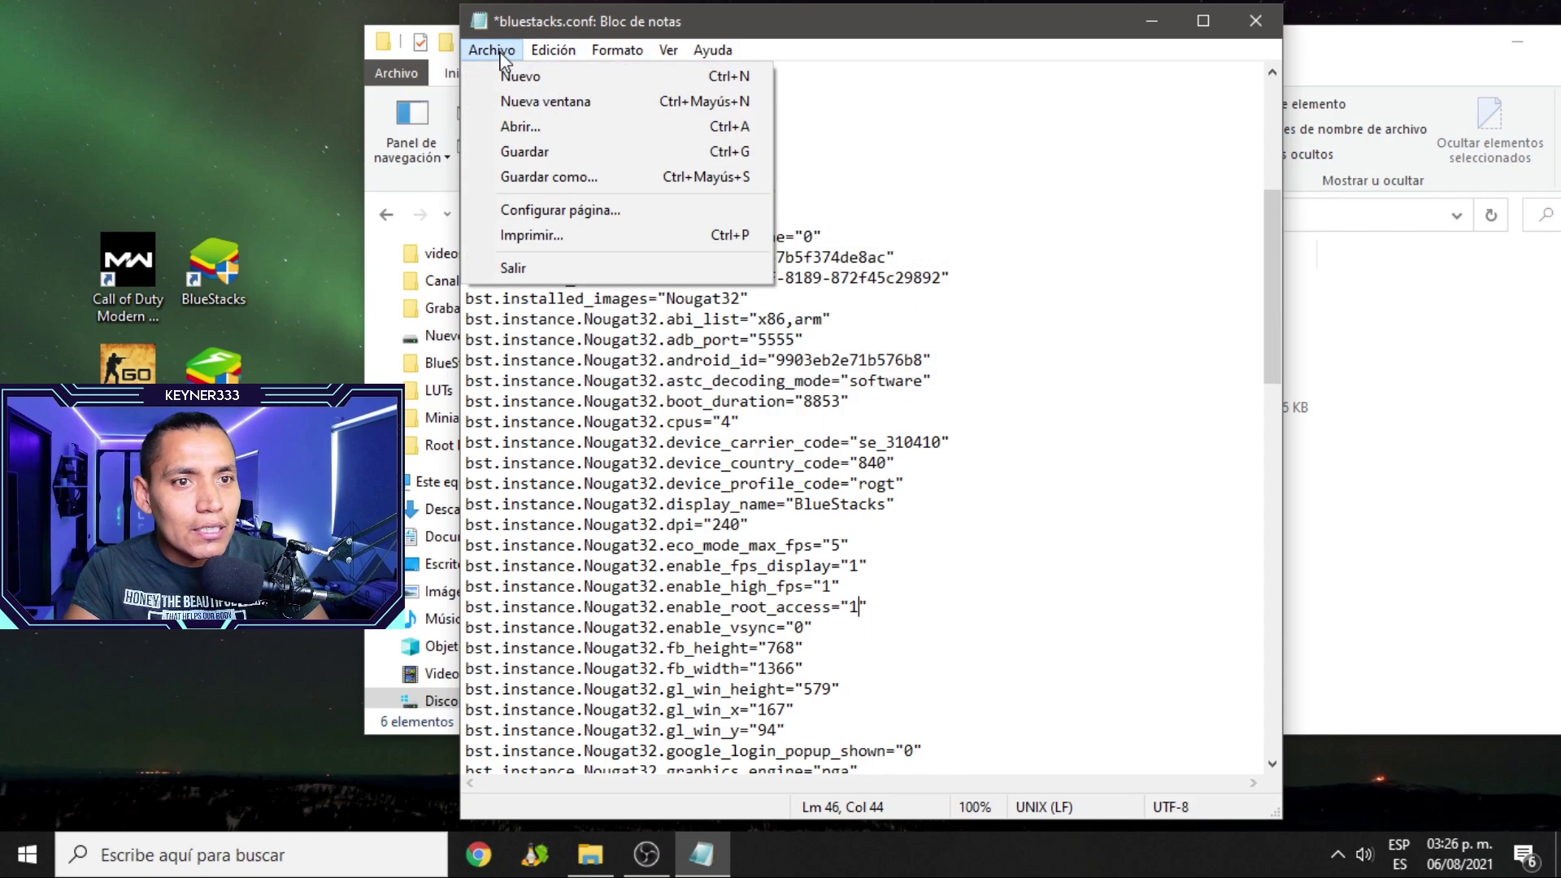
{"action": "left_click", "coordinate": [535, 151]}
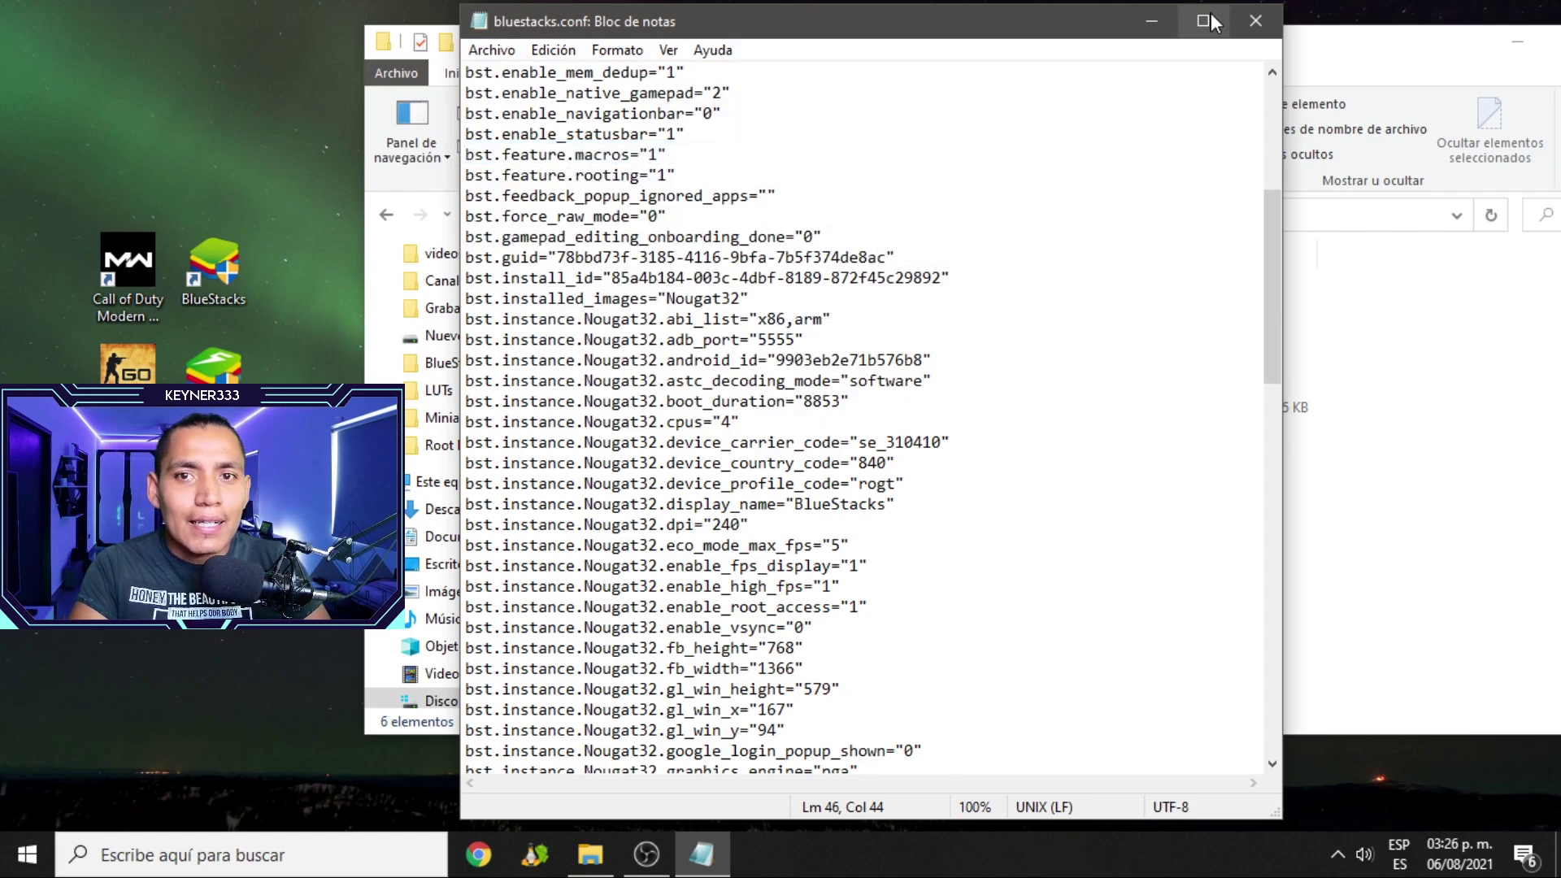
{"action": "left_click", "coordinate": [1255, 21]}
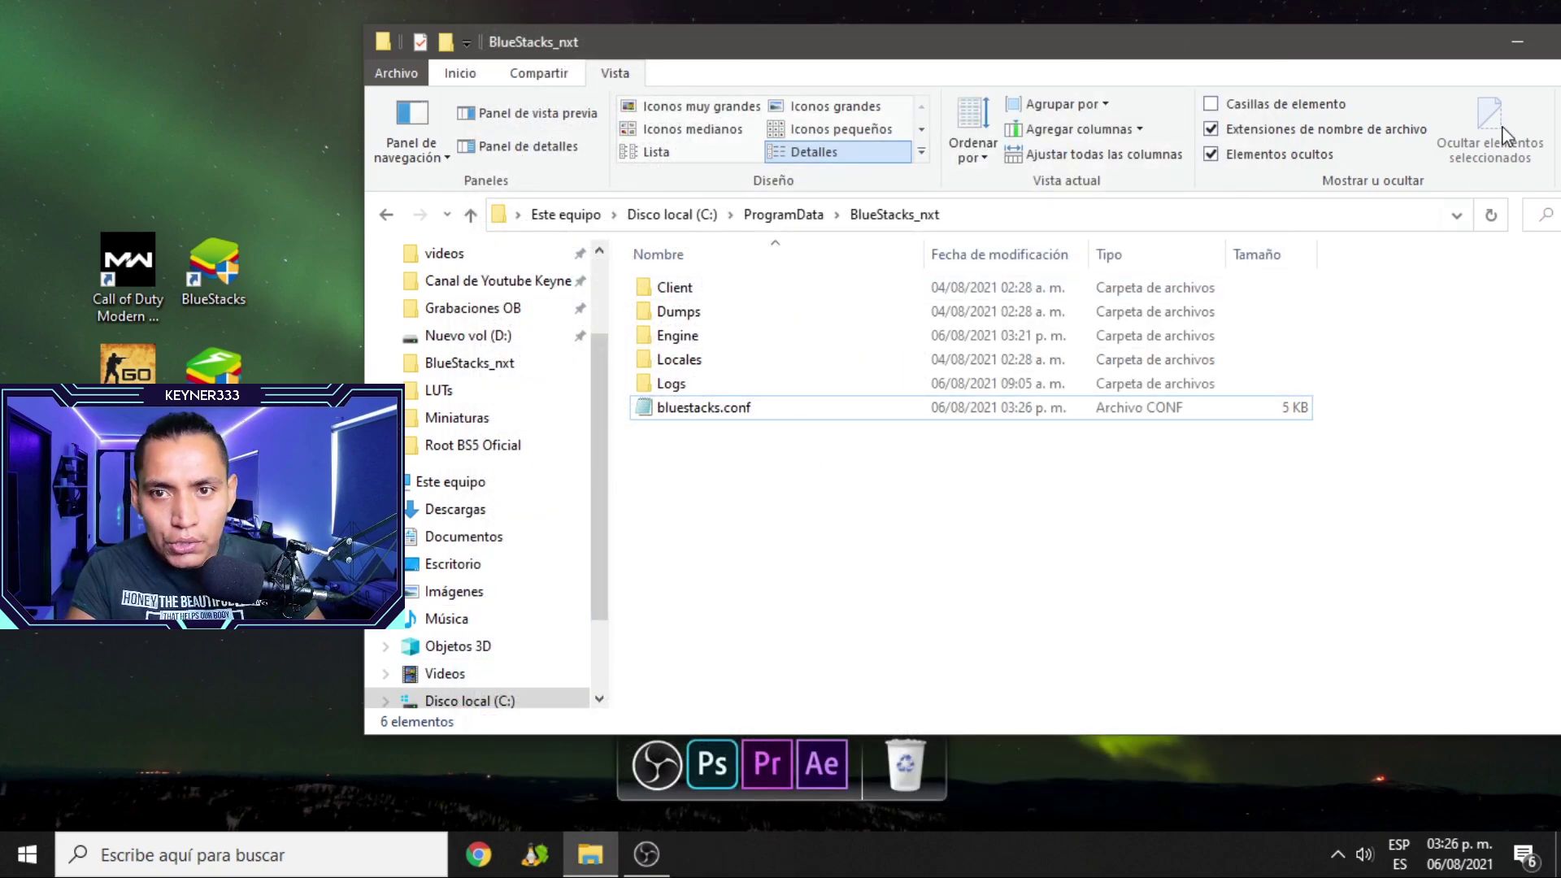
Minimize the BlueStacks_nxt folder window and launch BlueStacks 5 from its desktop shortcut
{"action": "left_click_drag", "start_coordinate": [1358, 49], "coordinate": [1279, 41]}
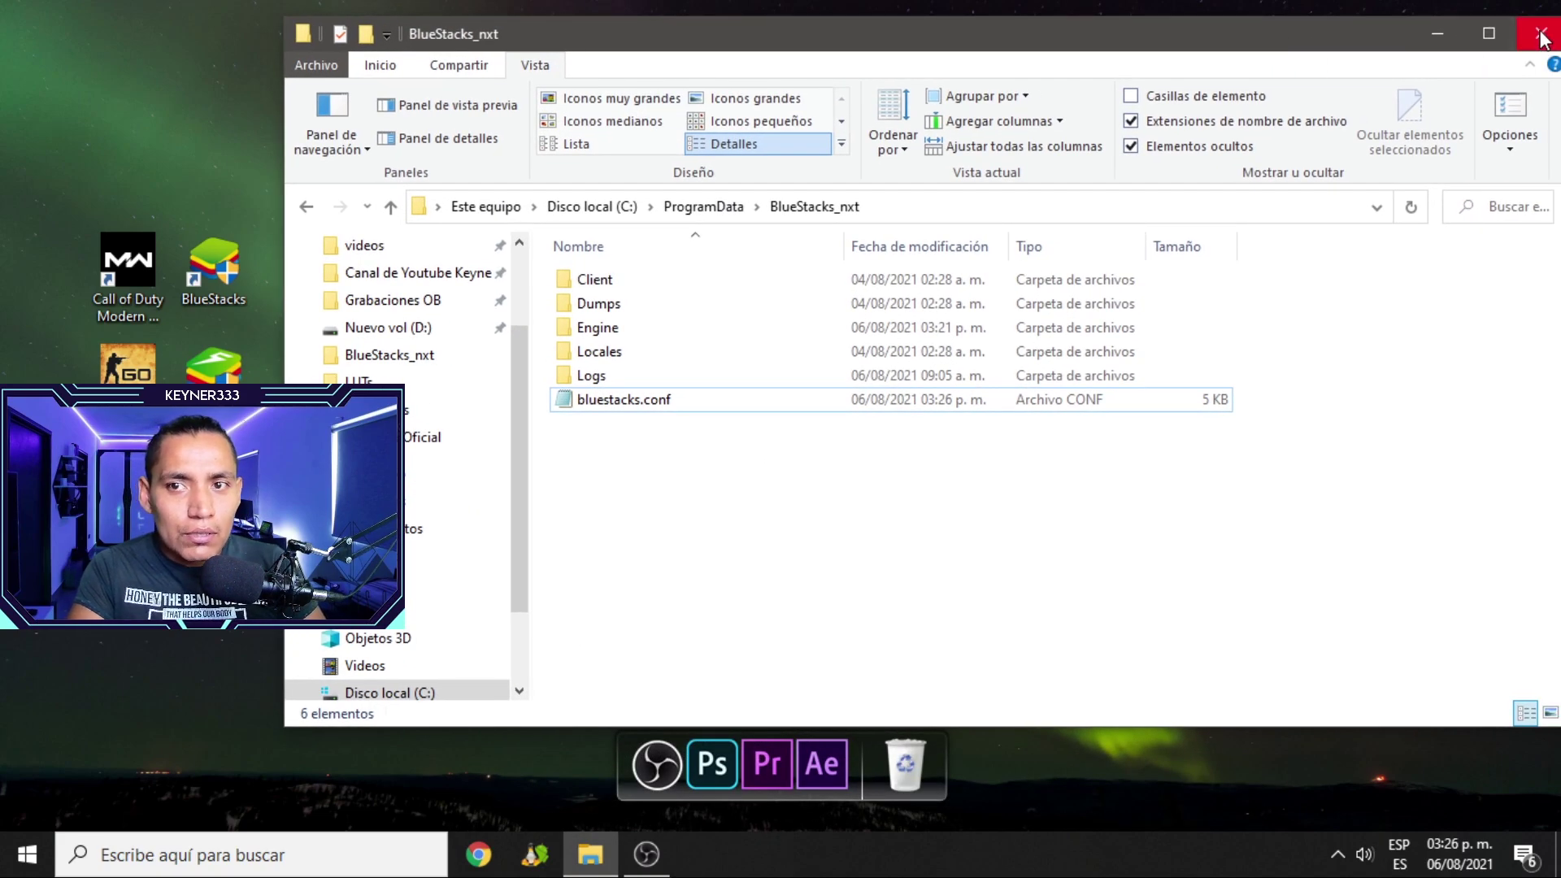
{"action": "left_click", "coordinate": [1438, 32]}
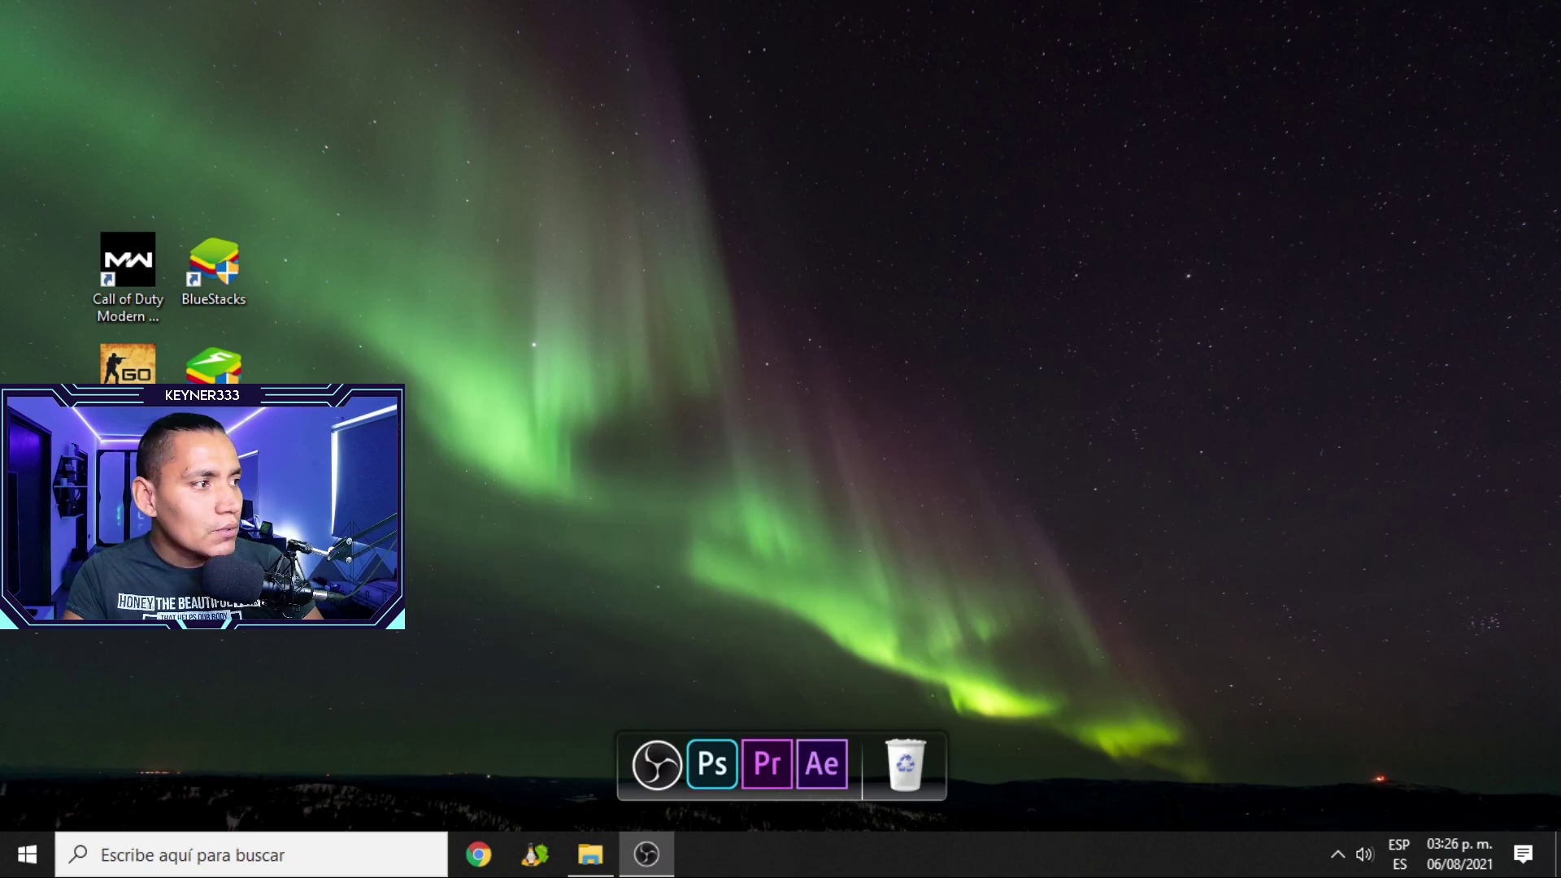
{"action": "left_click_drag", "start_coordinate": [224, 513], "coordinate": [823, 400]}
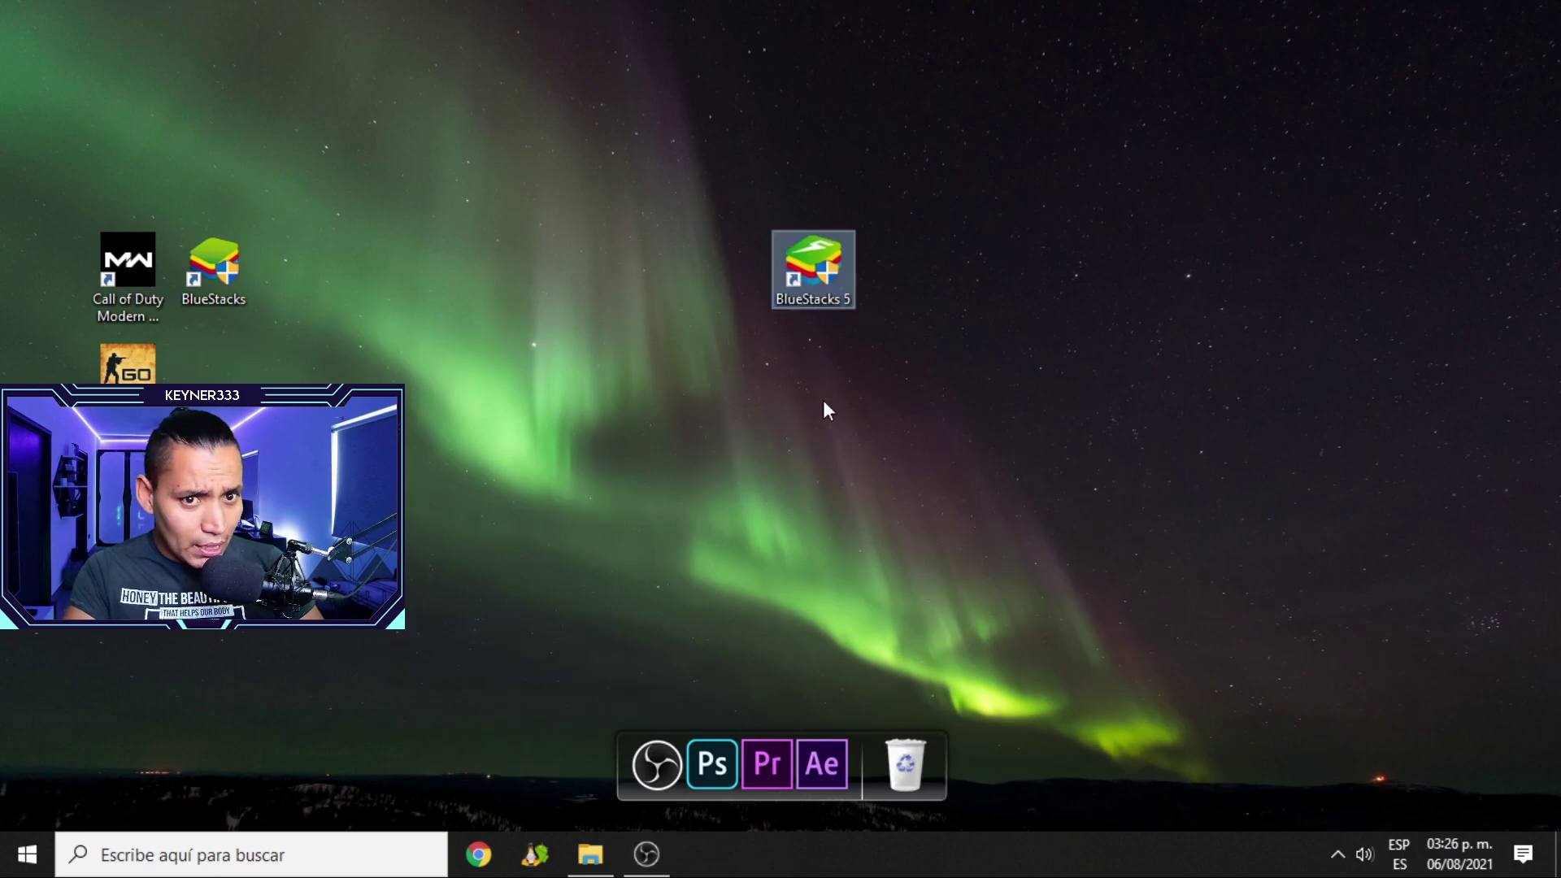
{"action": "key", "text": "Return"}
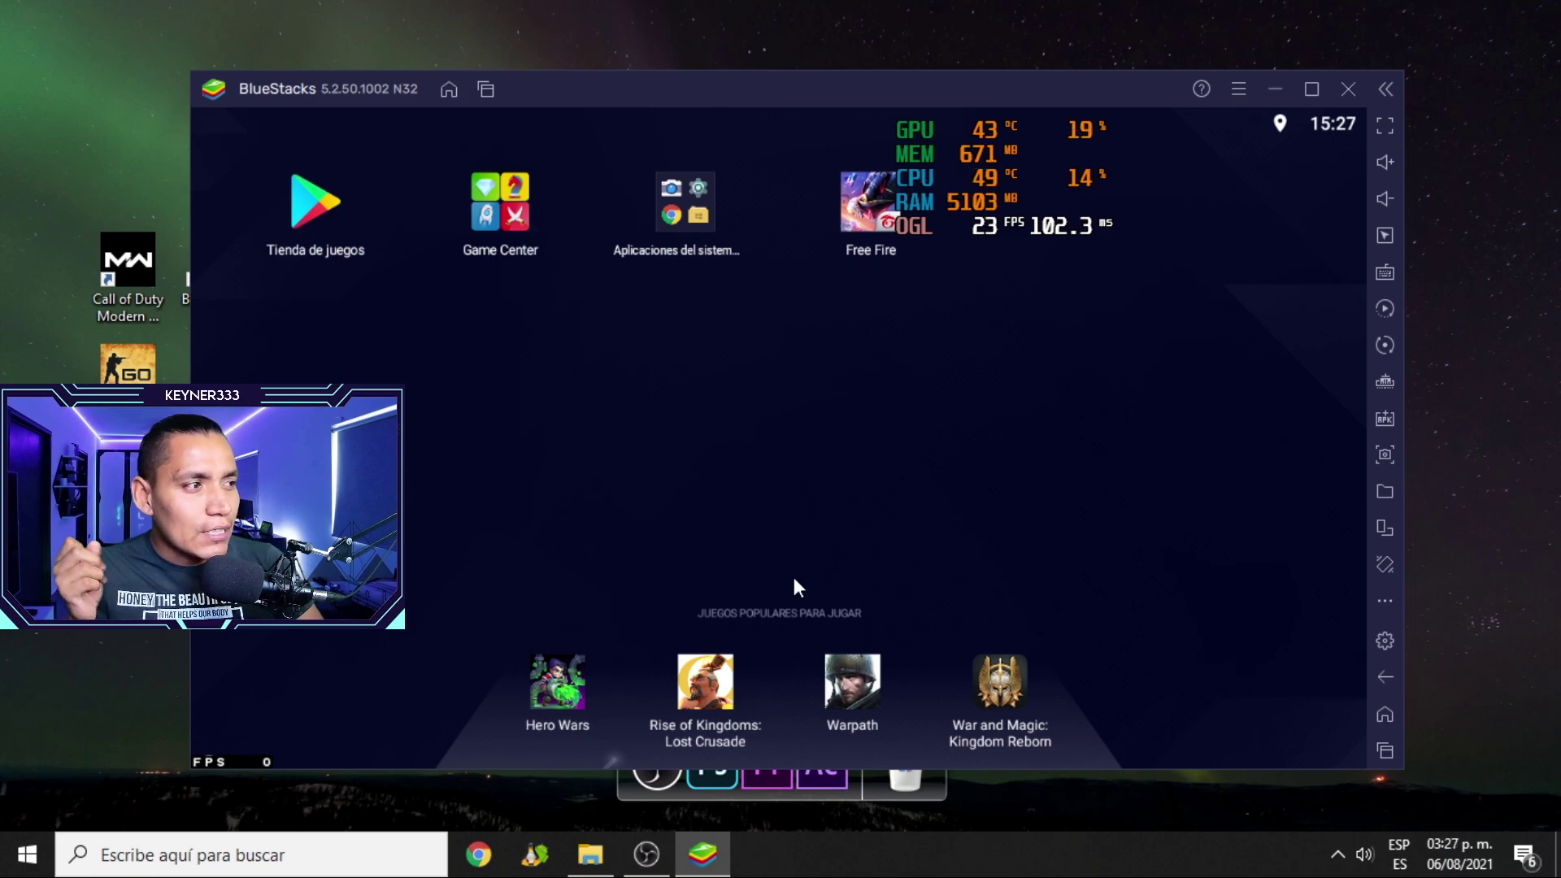
Install the SuperSU, root-checker-6-5-0 and color APK files from the Root BS5 Oficial folder in Descargas into BlueStacks
{"action": "key", "text": "alt+Tab"}
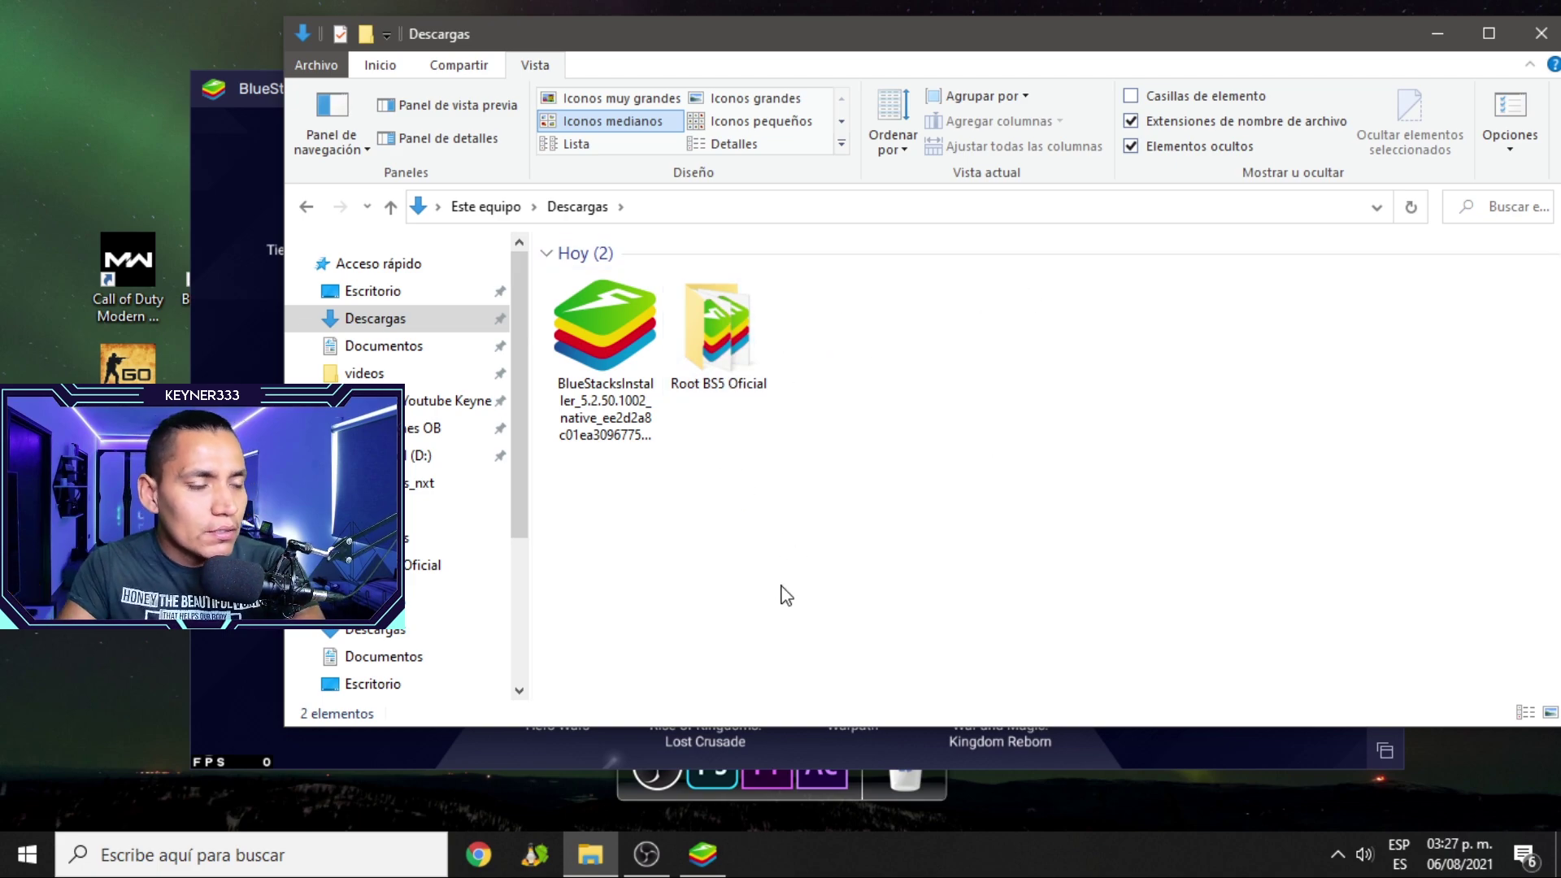
{"action": "left_click", "coordinate": [731, 364]}
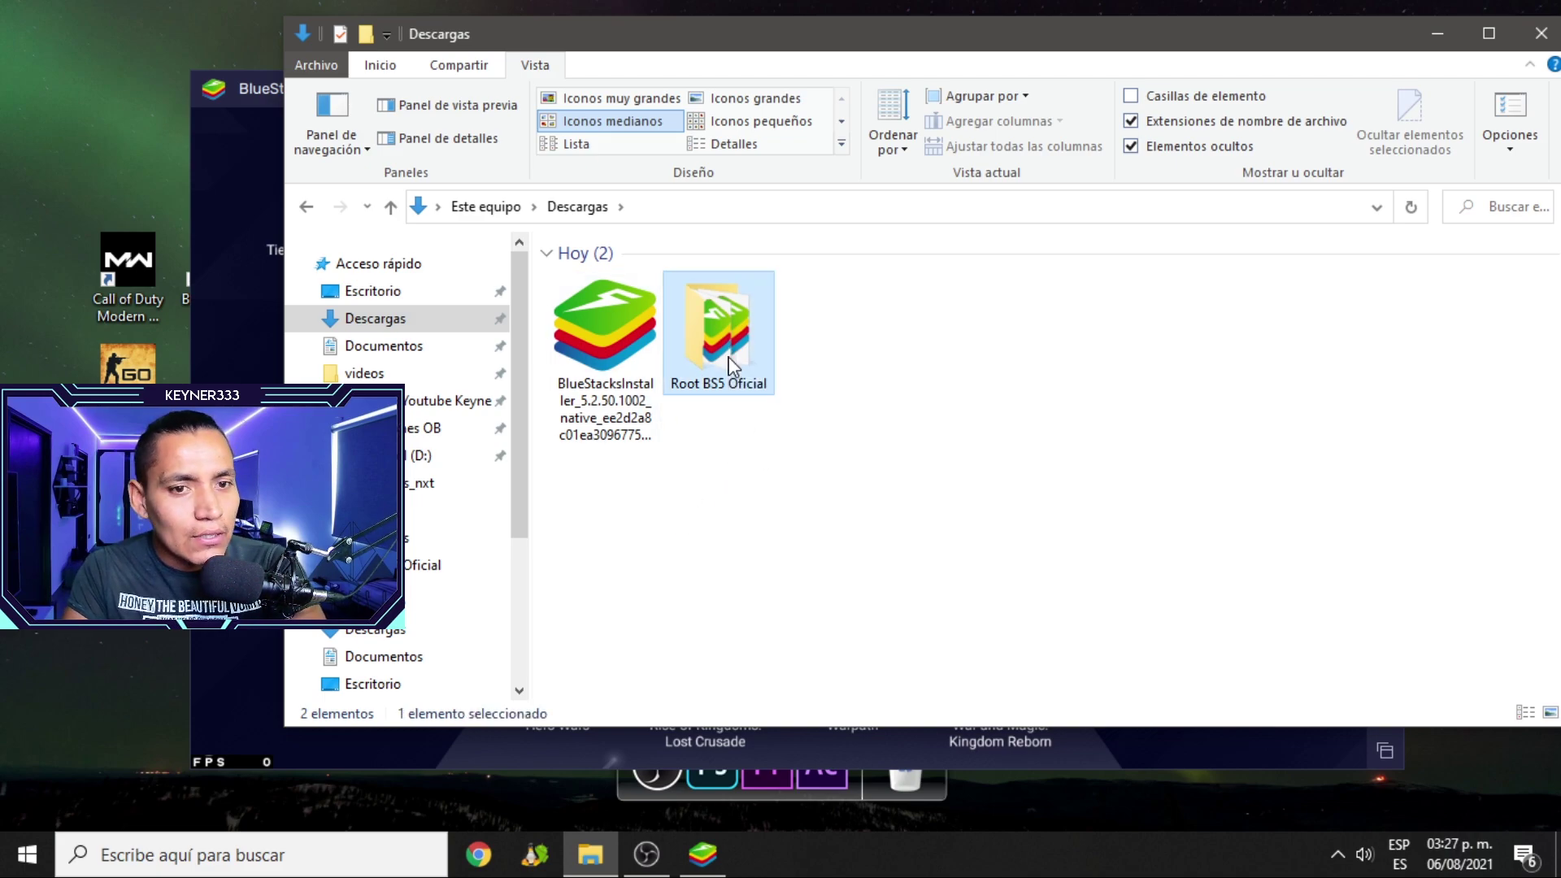
{"action": "double_click", "coordinate": [732, 364]}
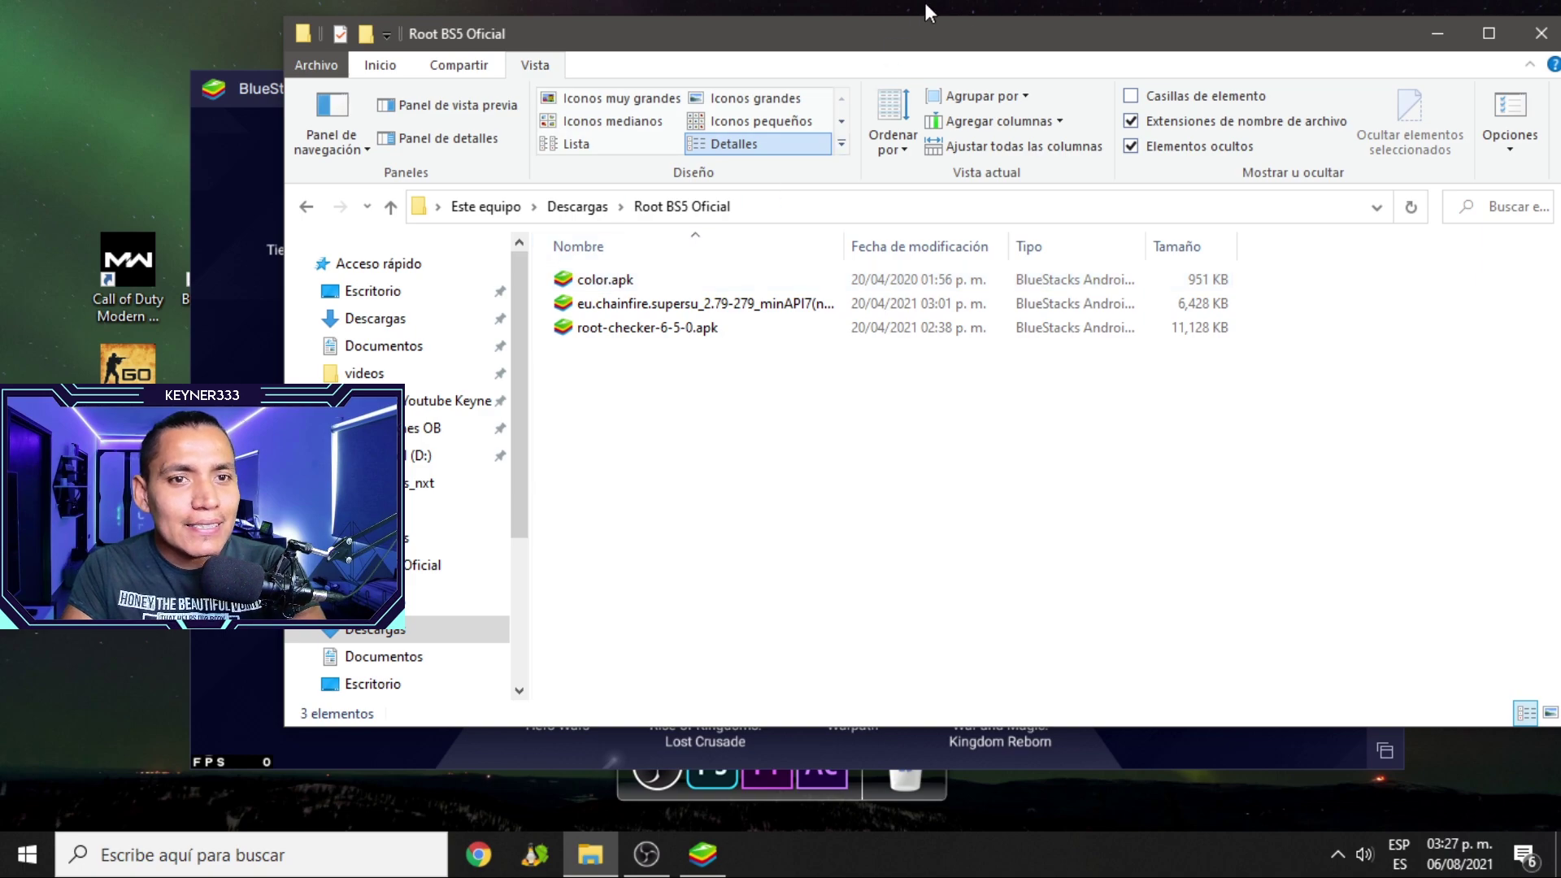
{"action": "left_click_drag", "start_coordinate": [969, 16], "coordinate": [846, 94]}
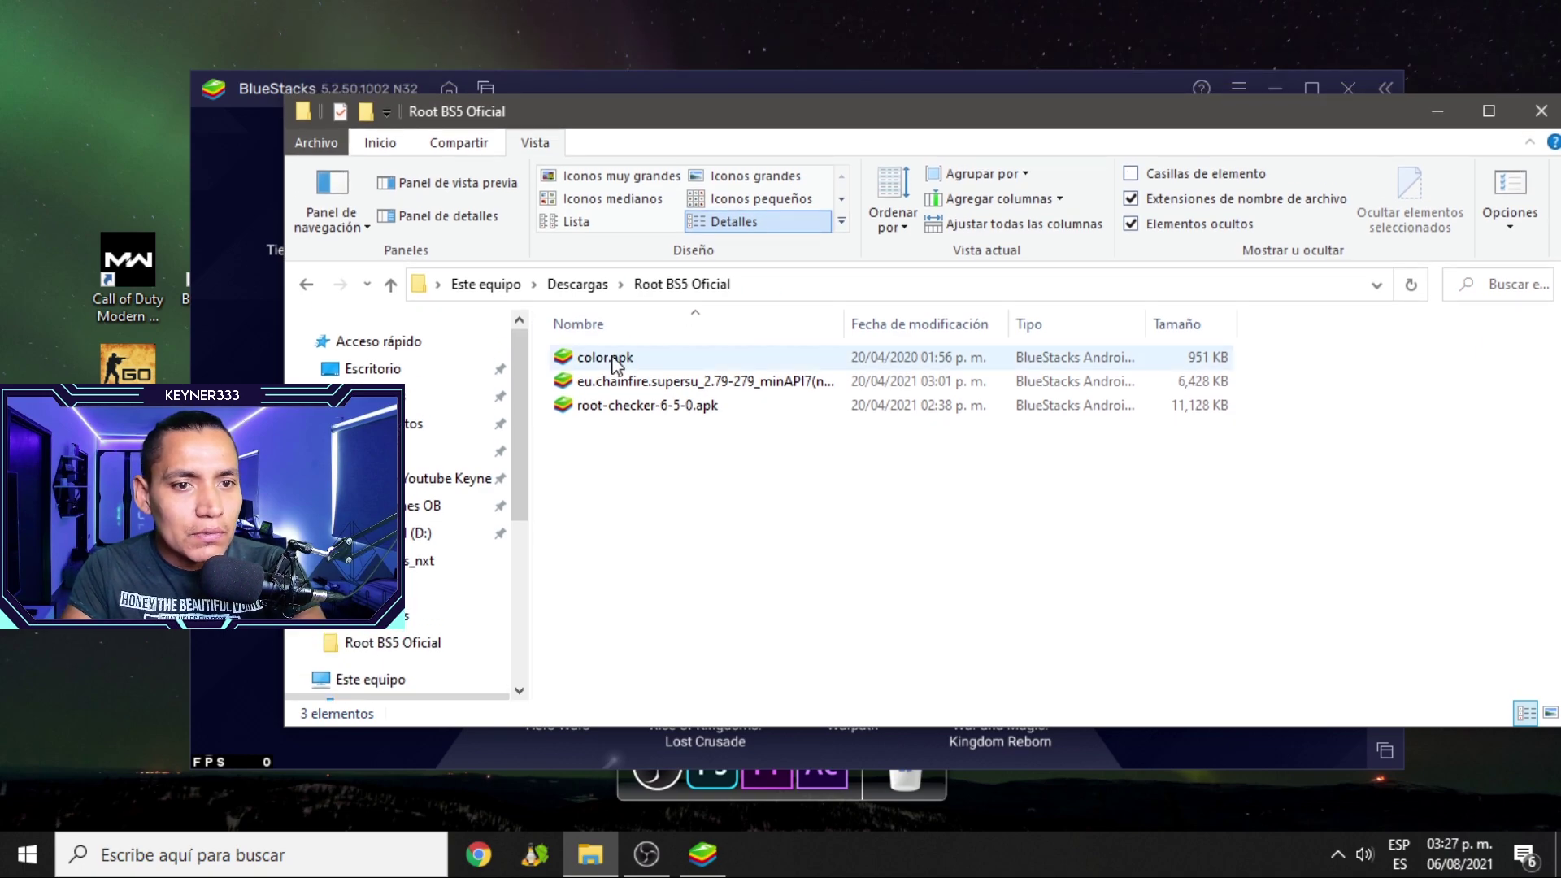
{"action": "left_click", "coordinate": [663, 383]}
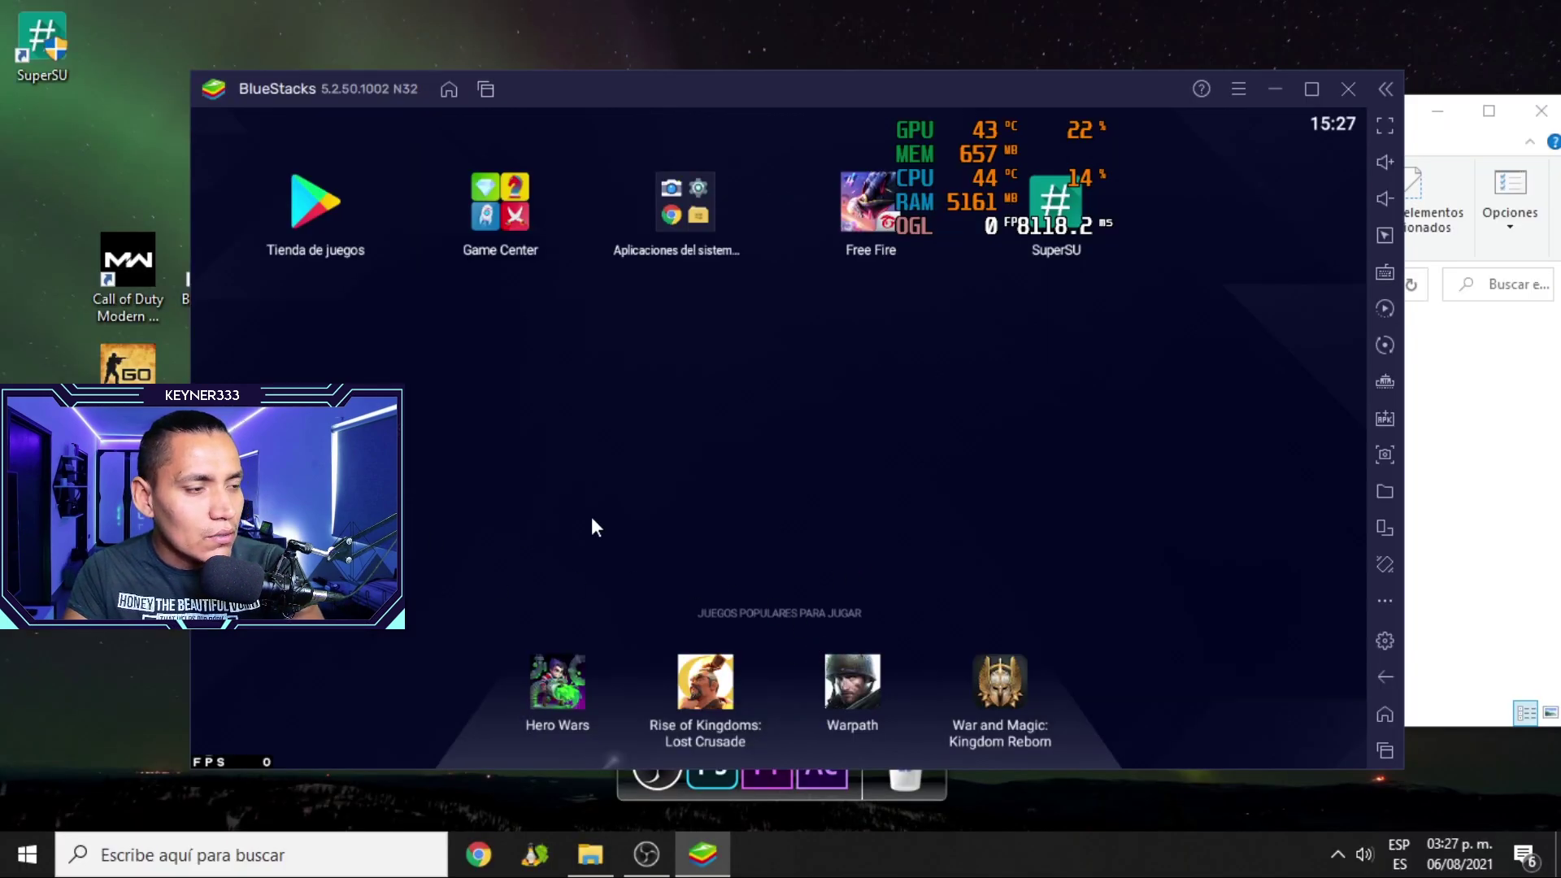
{"action": "left_click", "coordinate": [1459, 398]}
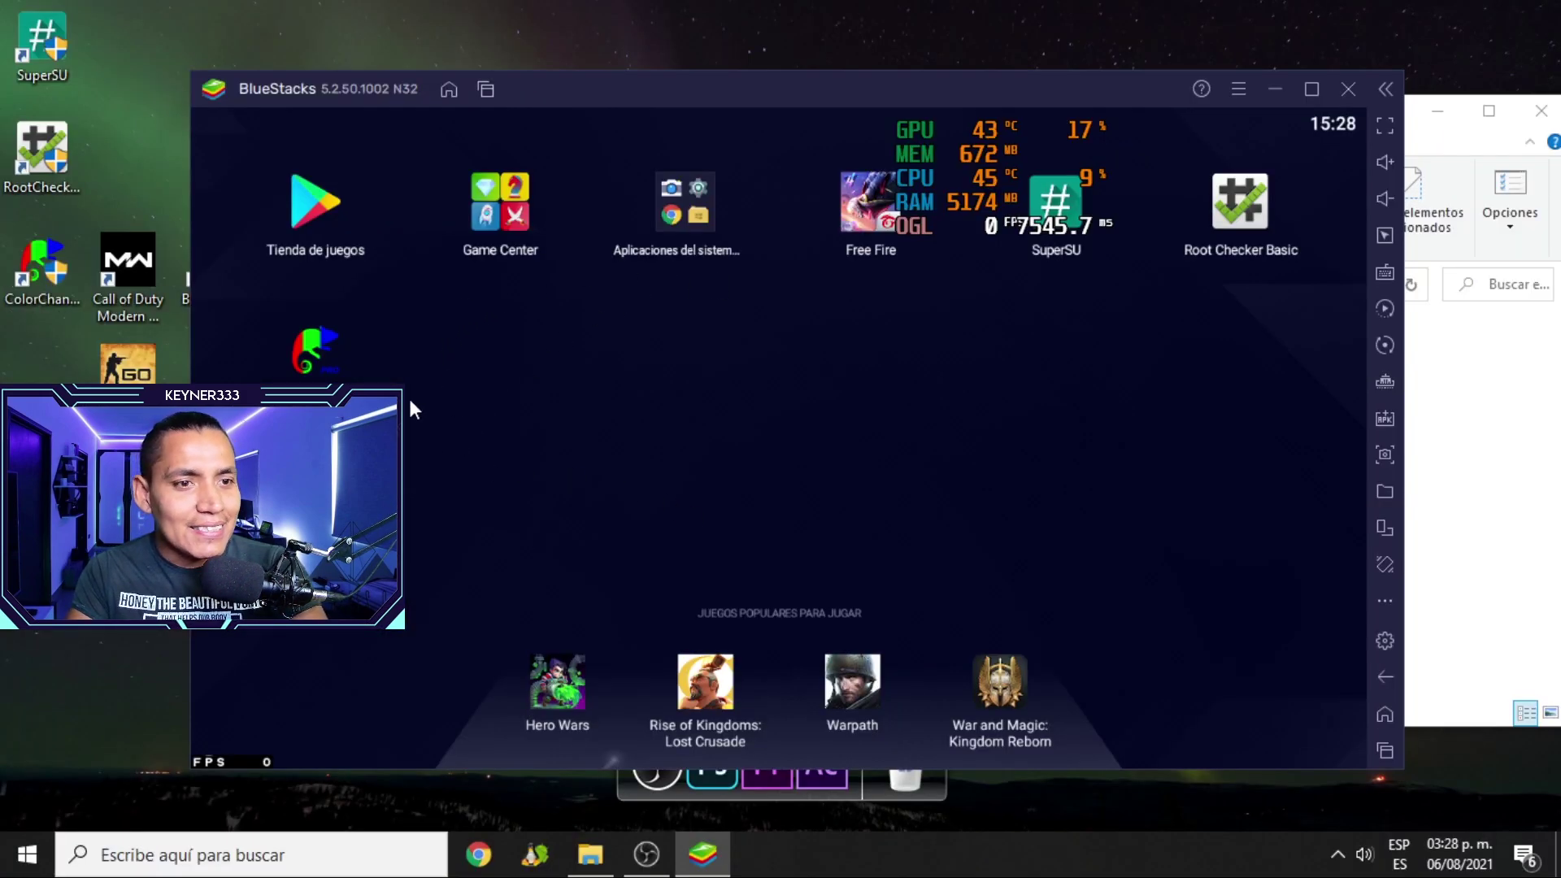
Open Root Checker Basic, accept its disclaimer, verify the device's root status and return to the home screen
{"action": "left_click_drag", "start_coordinate": [740, 96], "coordinate": [840, 70]}
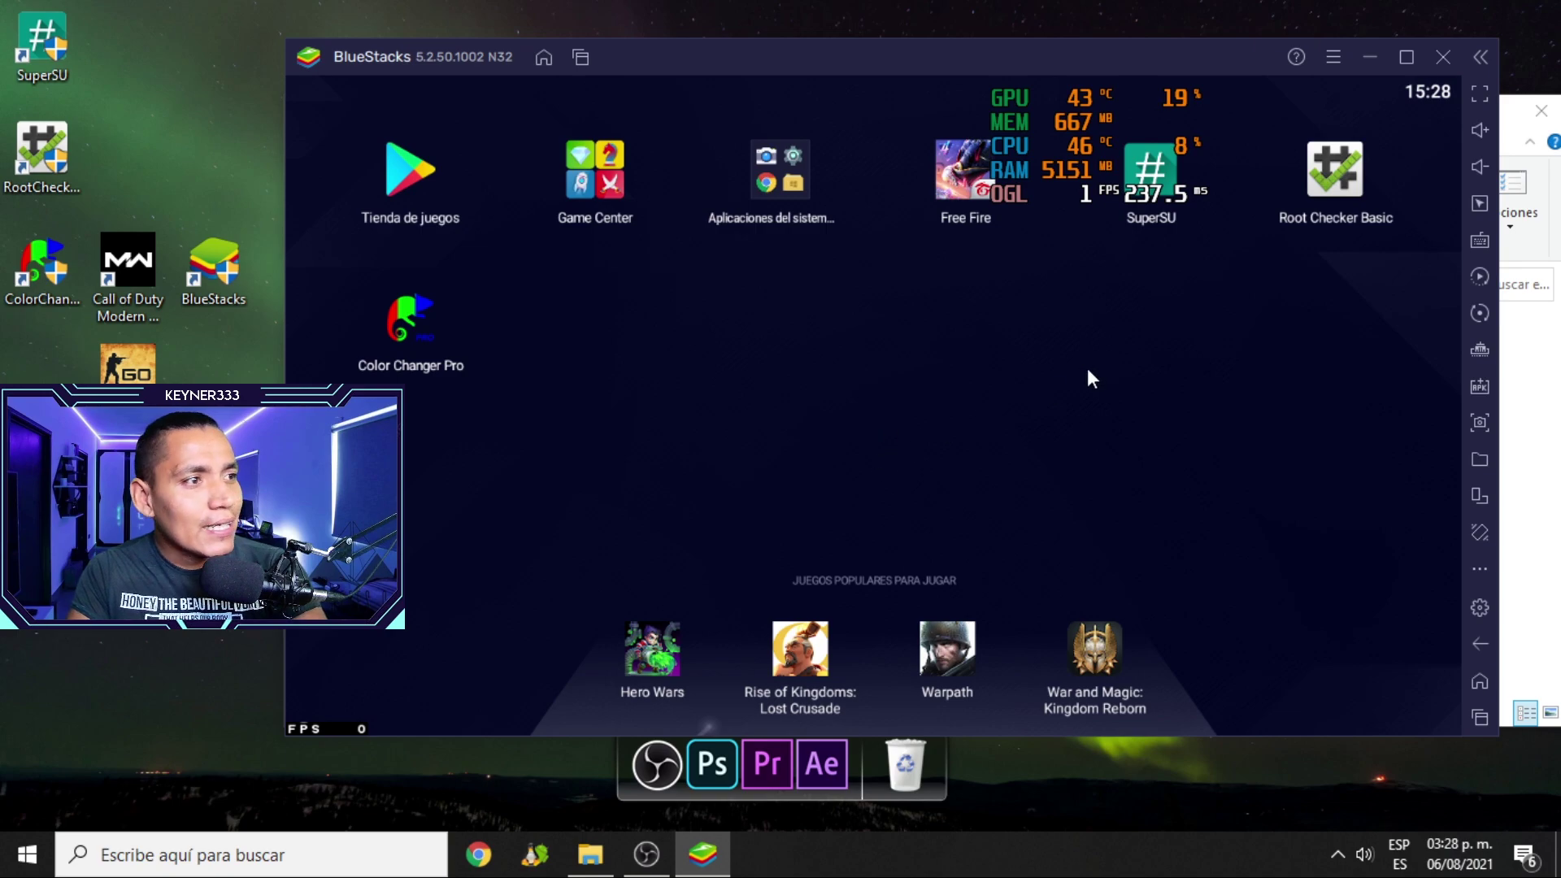
{"action": "left_click", "coordinate": [1344, 199]}
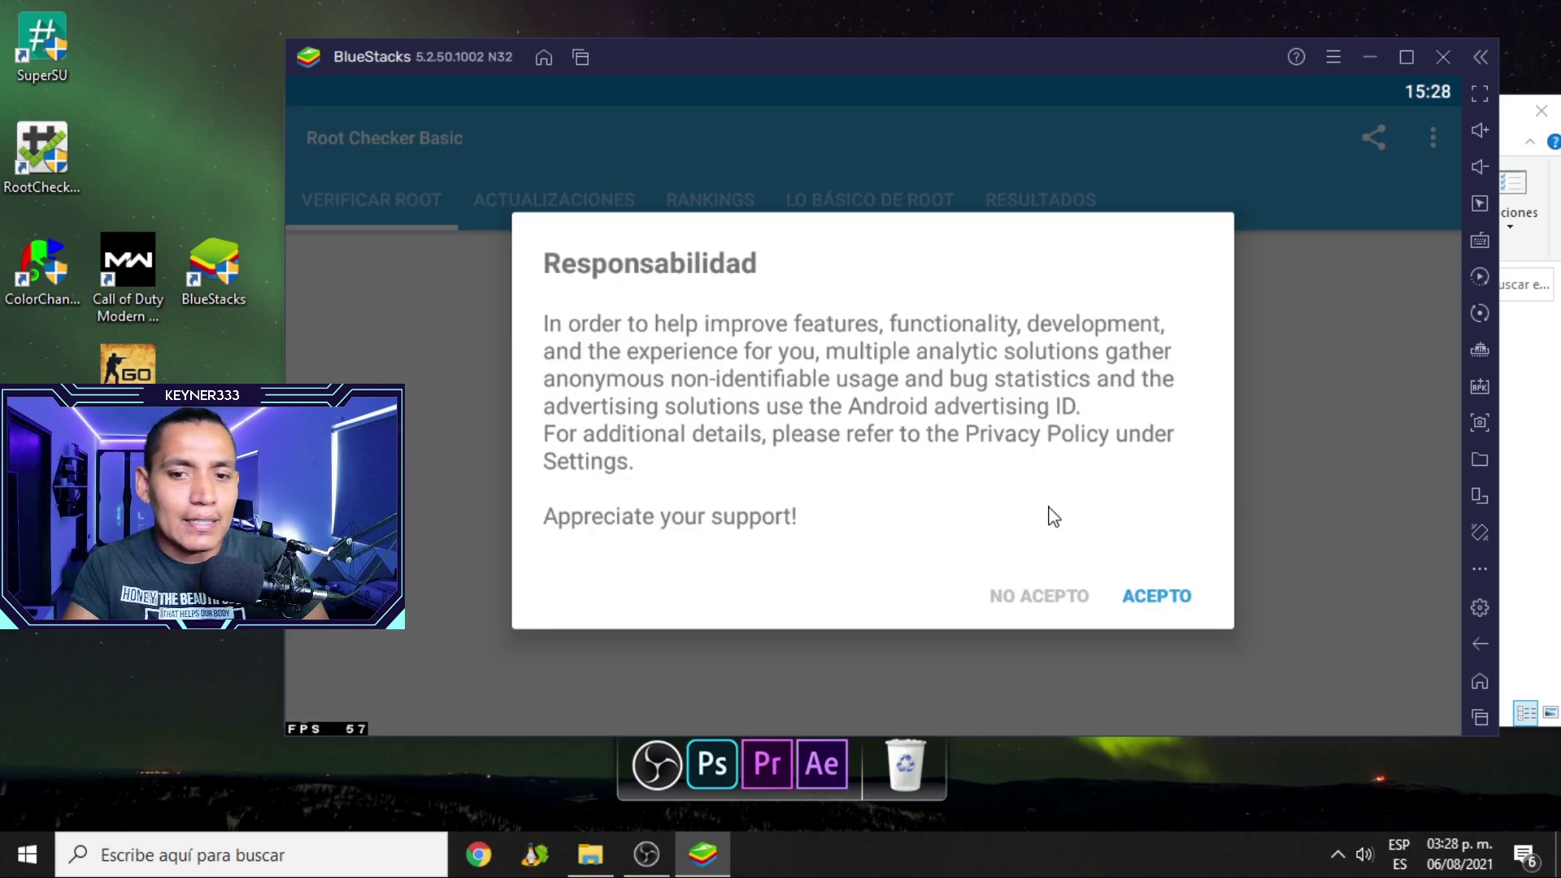
{"action": "left_click", "coordinate": [1159, 602]}
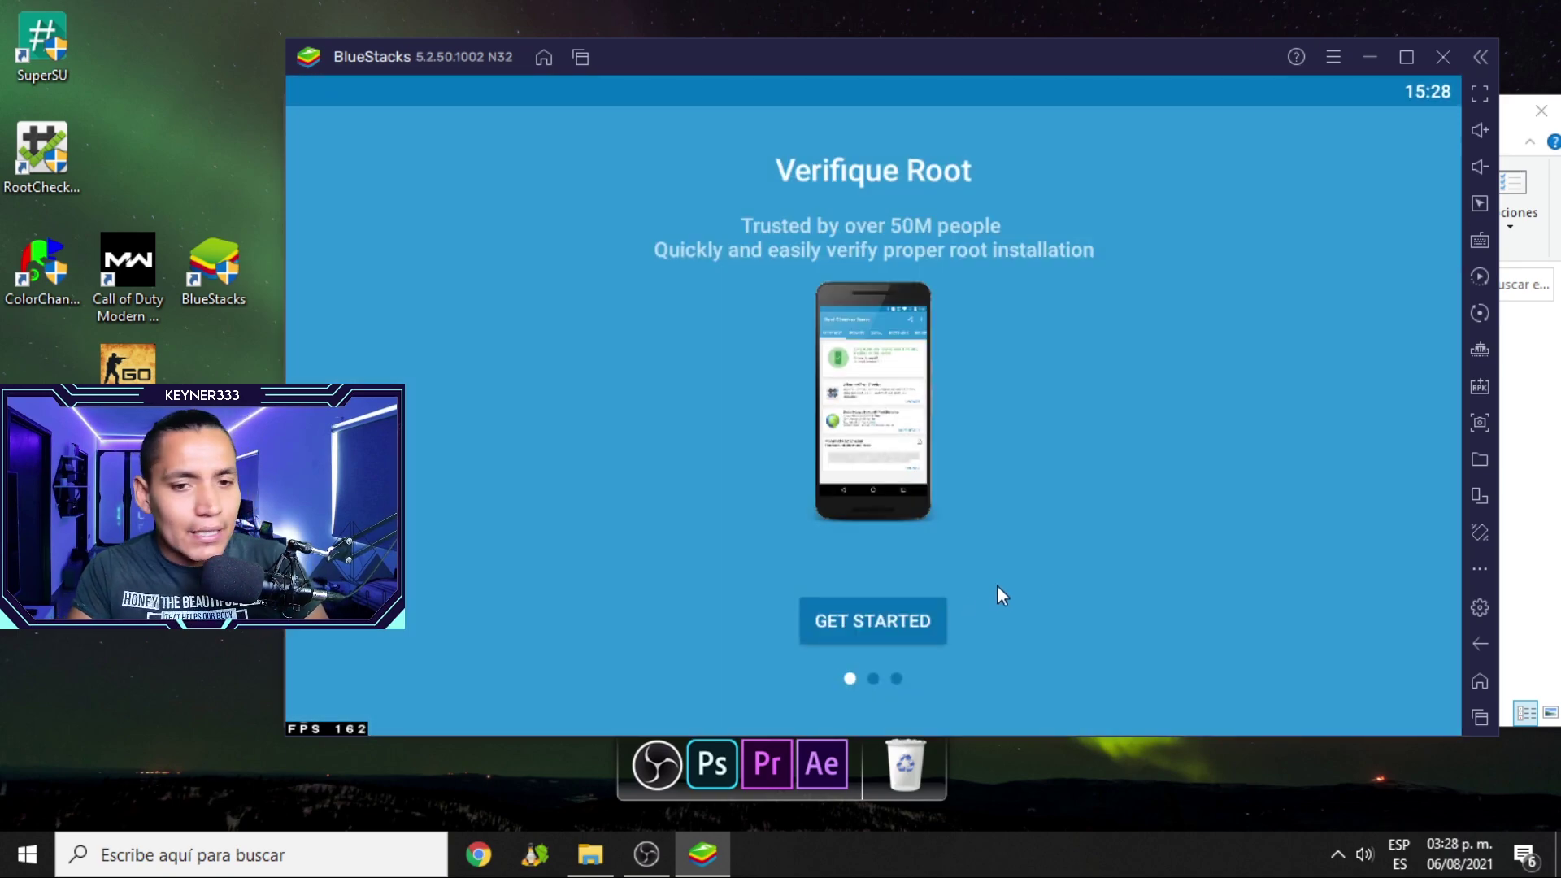
{"action": "left_click", "coordinate": [902, 641]}
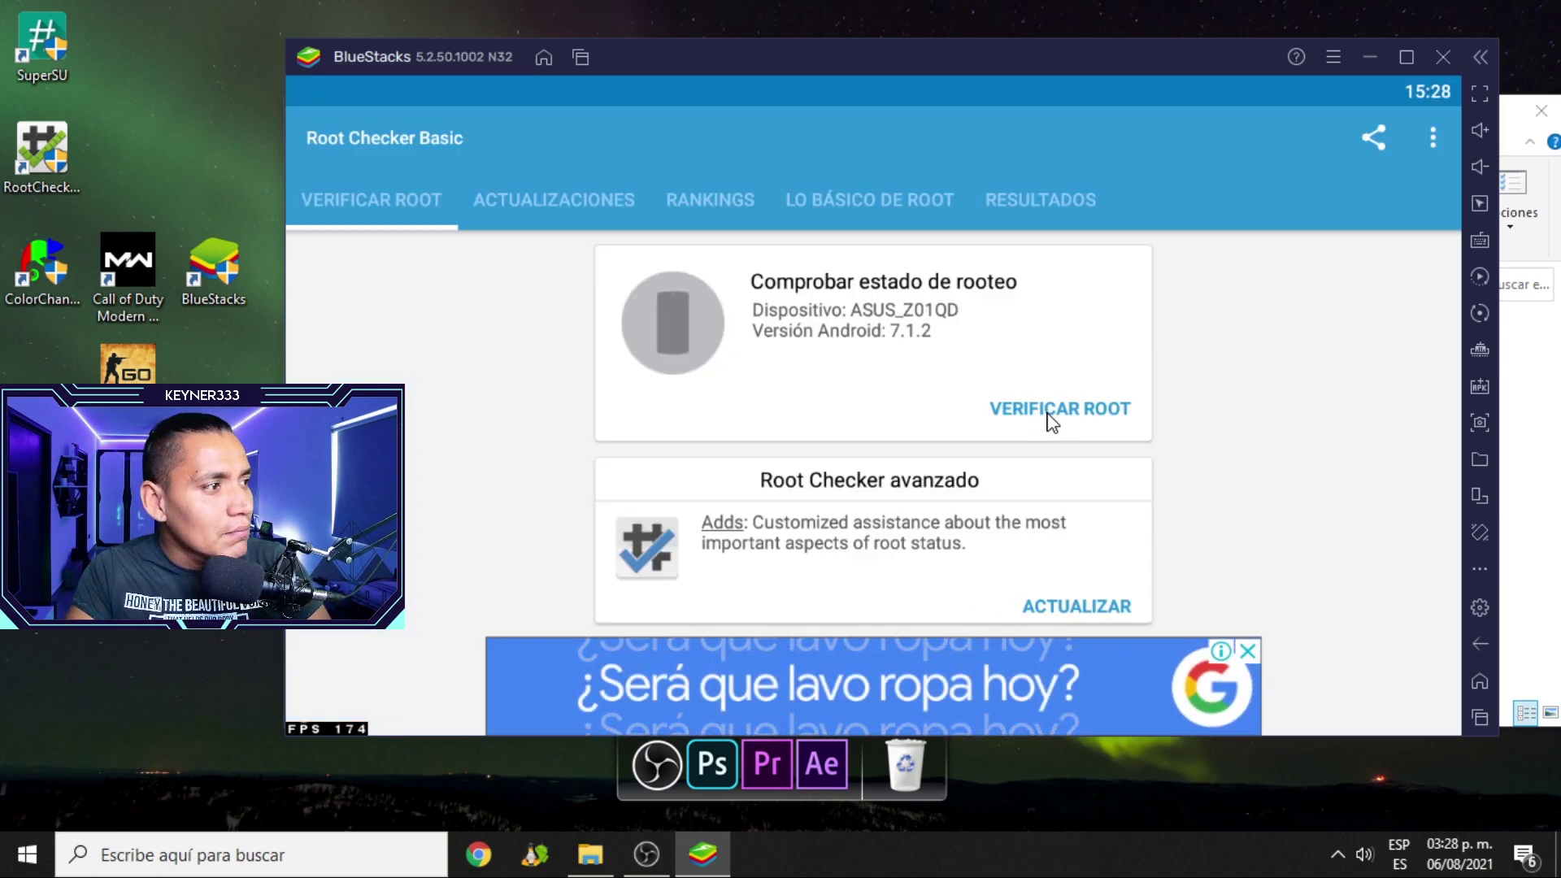
{"action": "left_click", "coordinate": [1053, 417]}
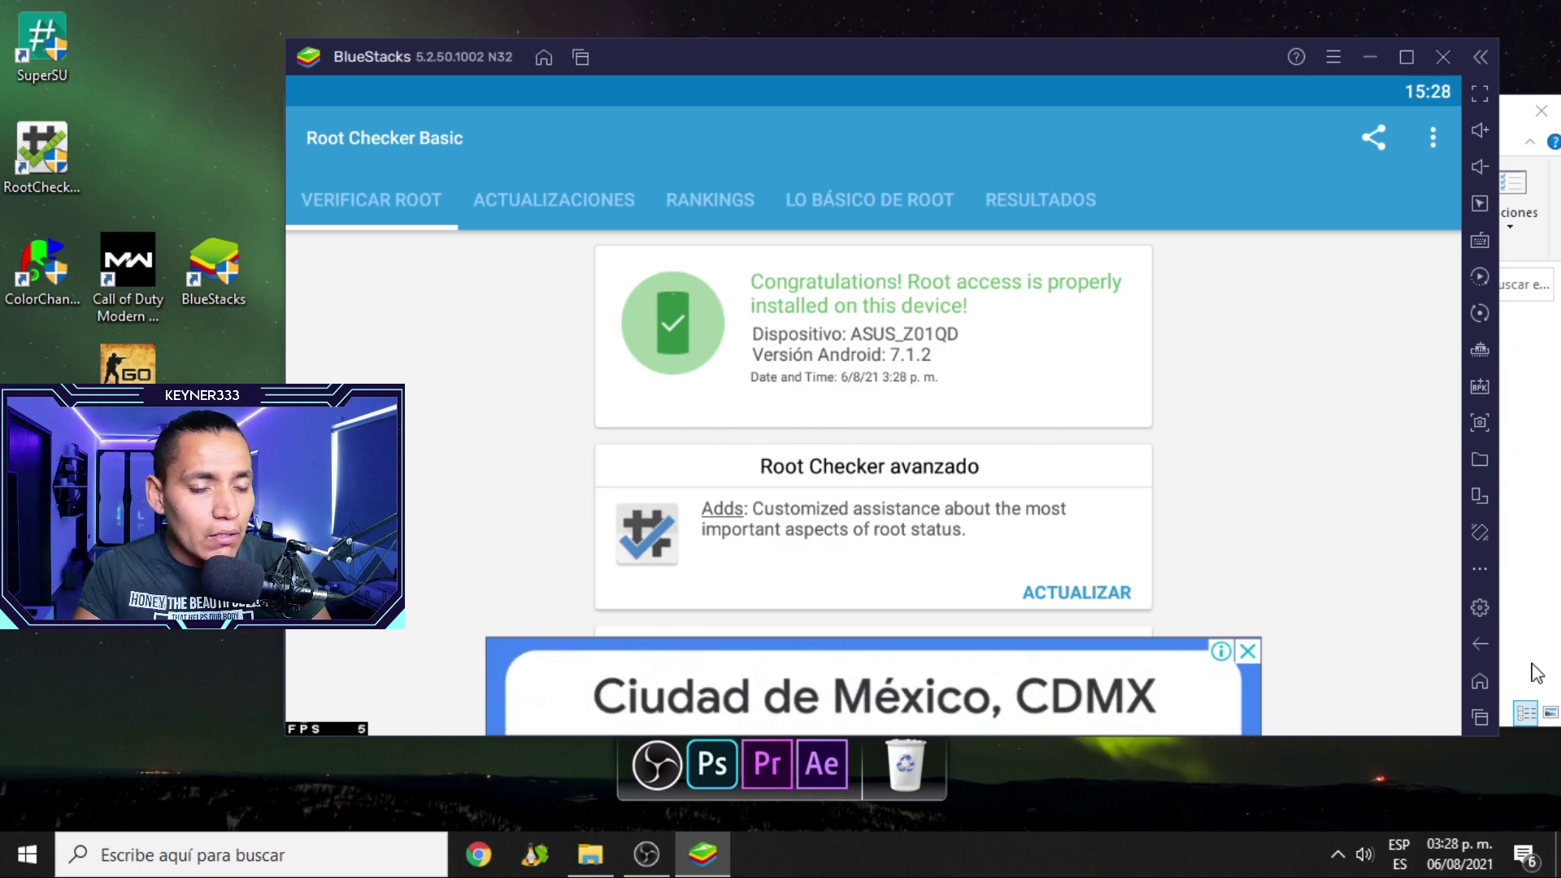
{"action": "left_click", "coordinate": [1483, 647]}
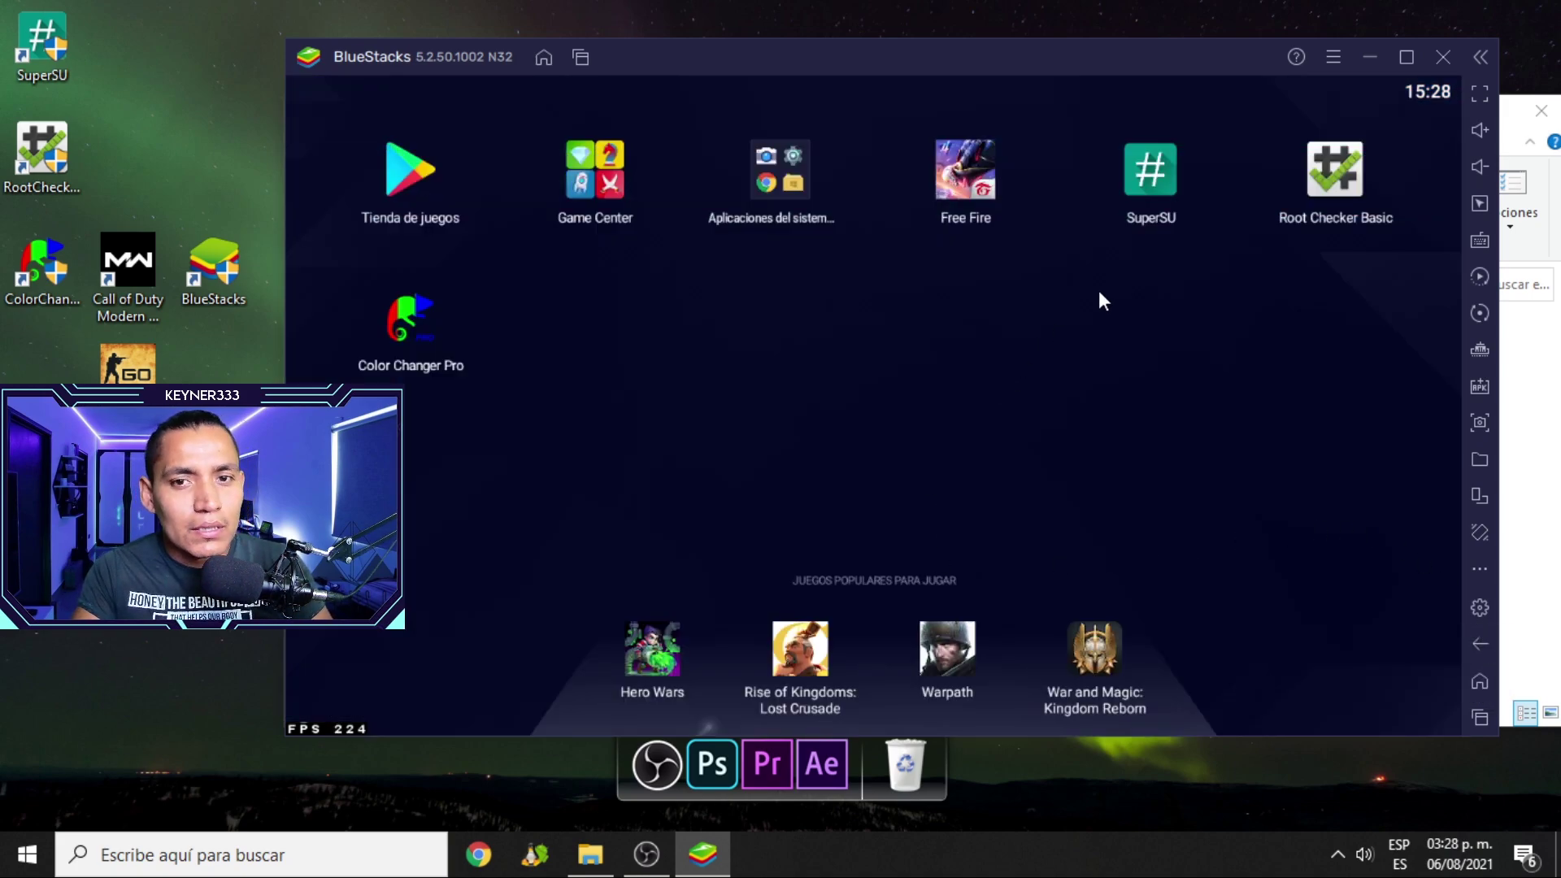
Open SuperSU as a new user (Nuevo usuario) and continue with the update of the SU binaries
{"action": "left_click", "coordinate": [1171, 198]}
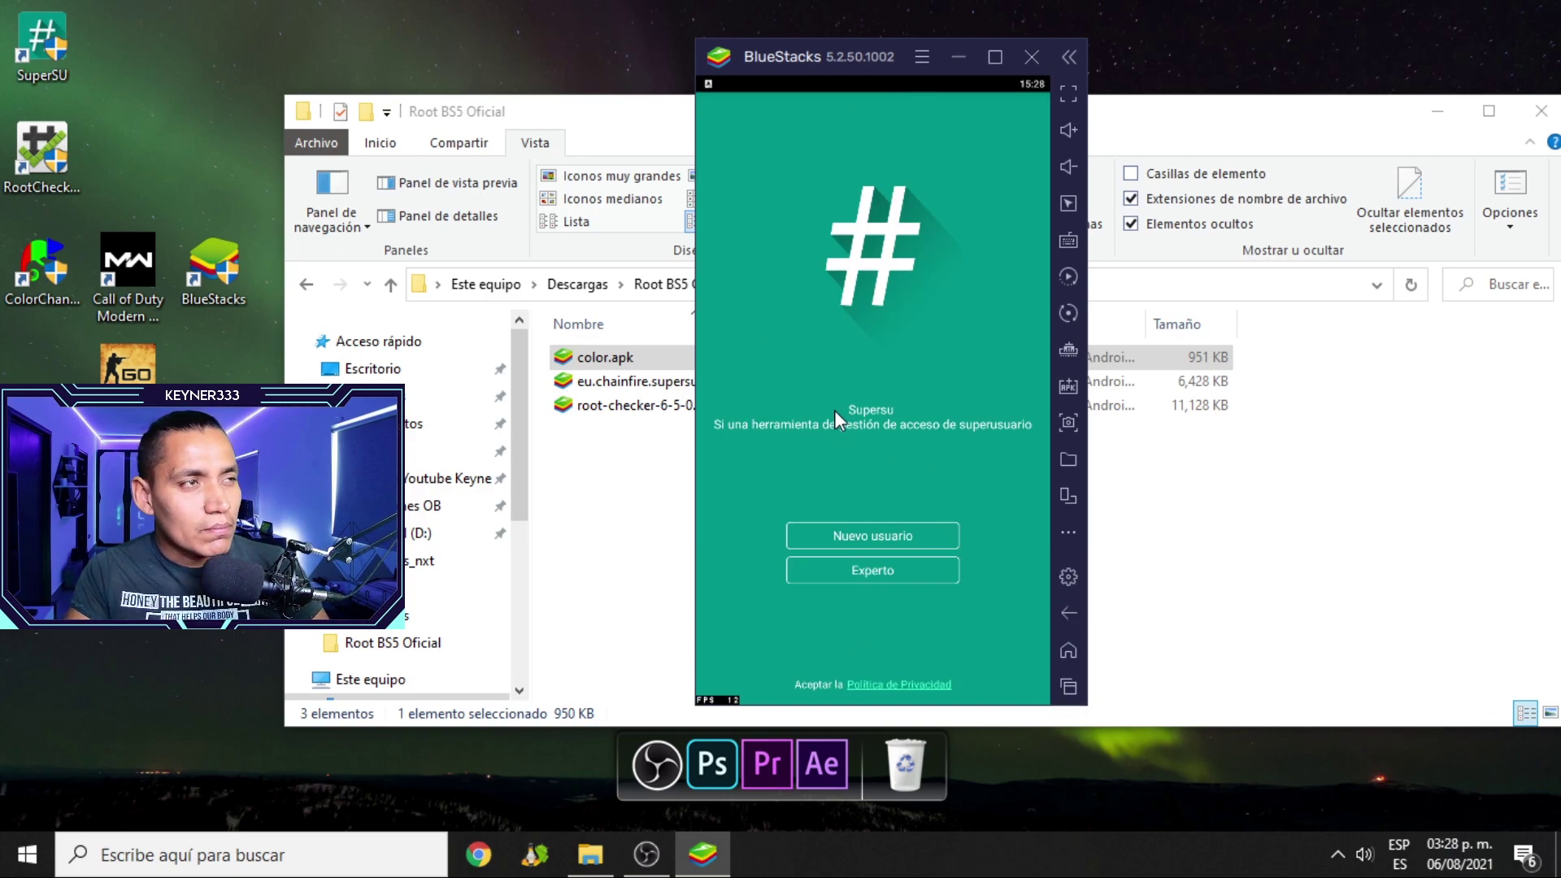
{"action": "left_click", "coordinate": [913, 540]}
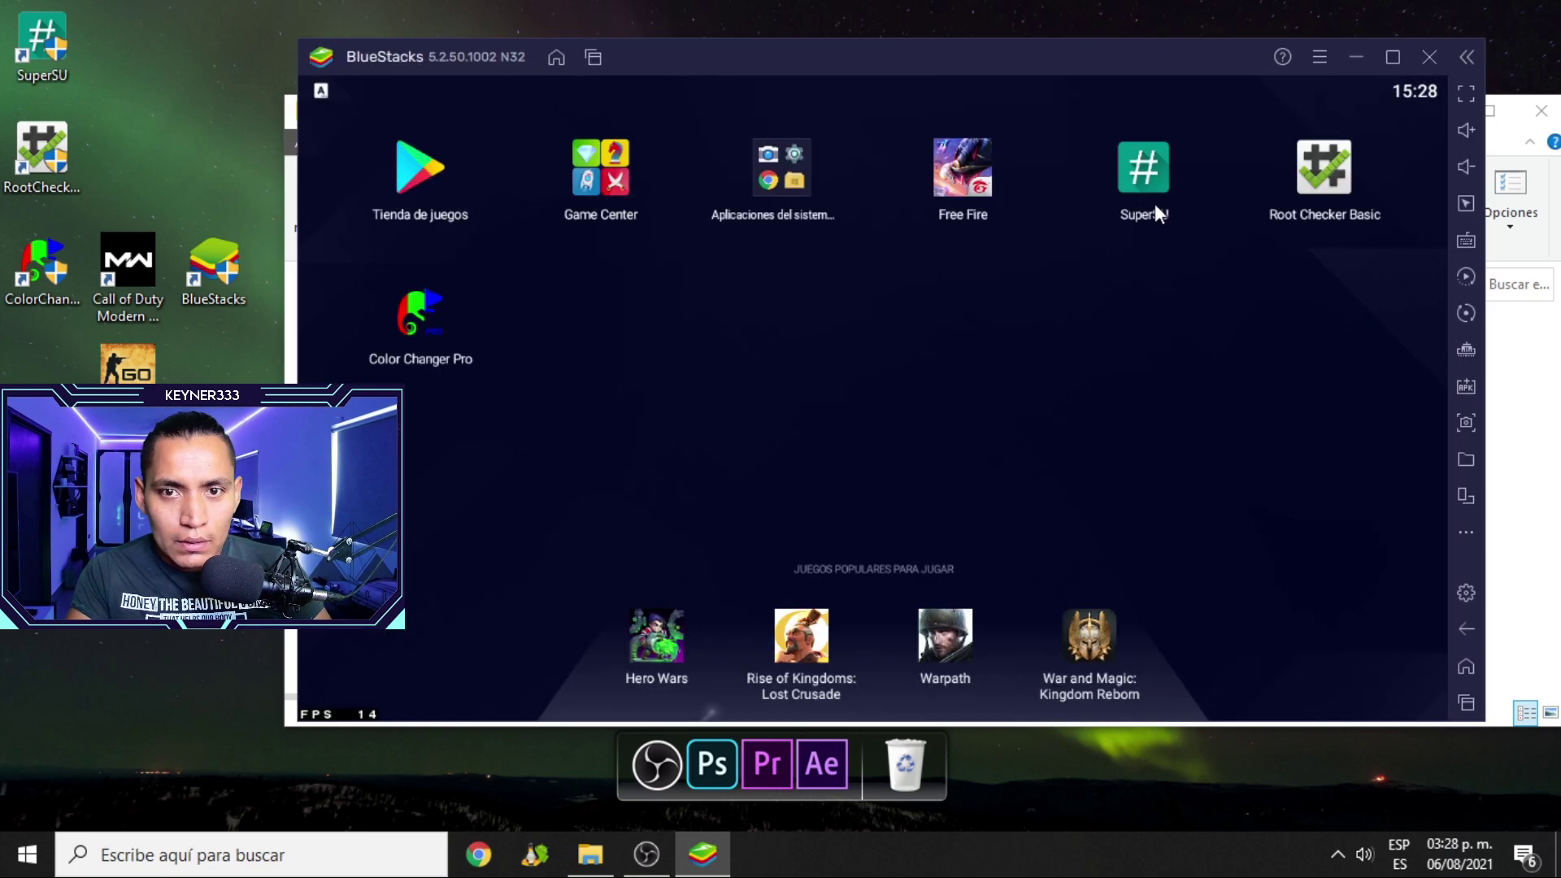
{"action": "left_click", "coordinate": [1159, 192]}
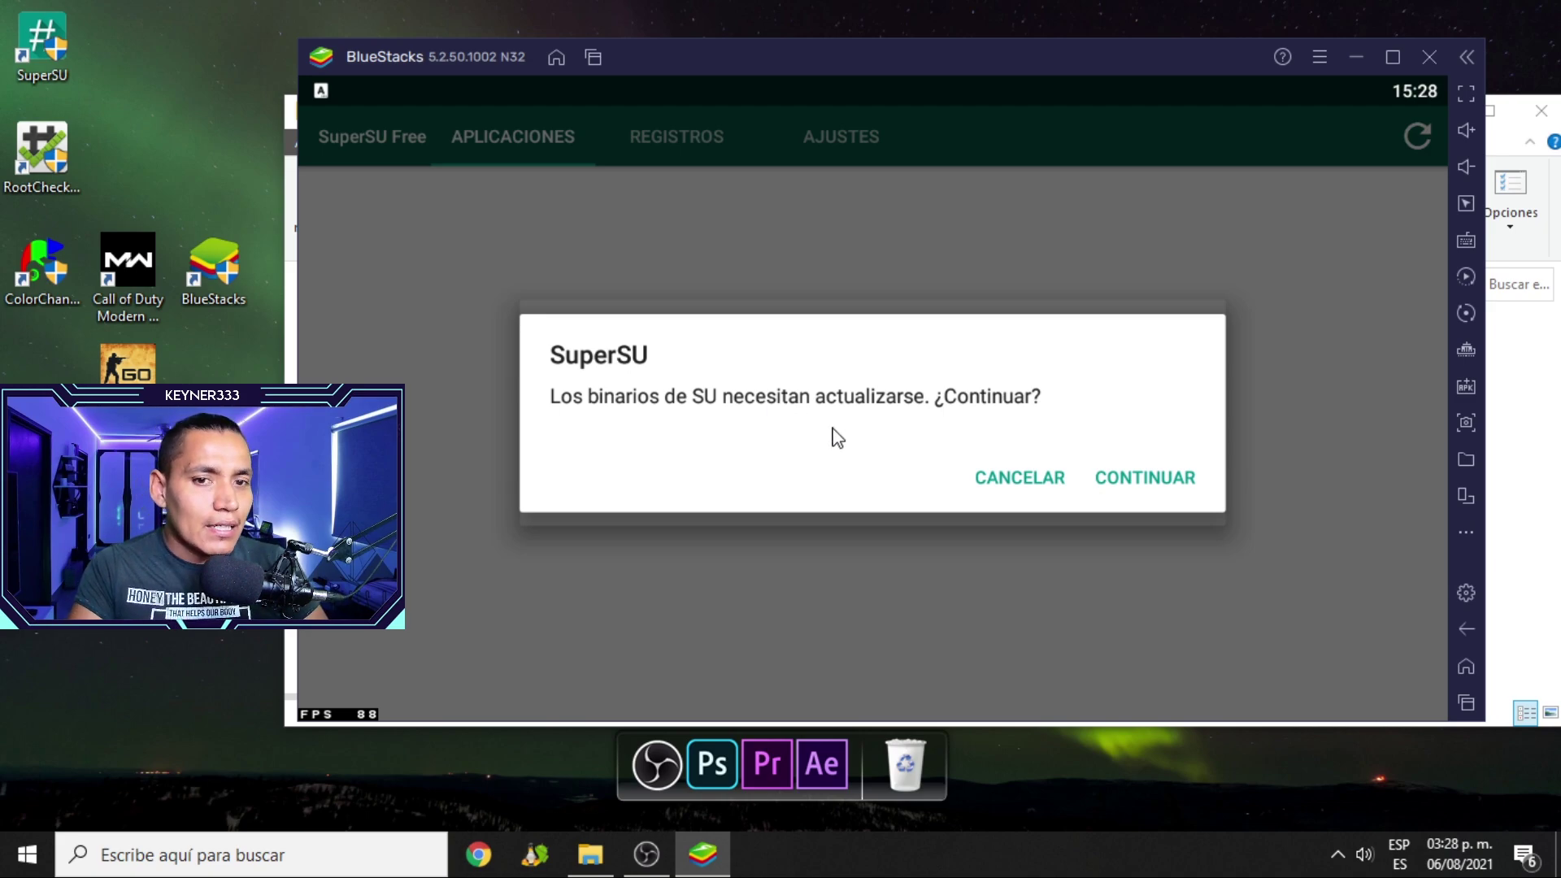
{"action": "left_click", "coordinate": [1148, 478]}
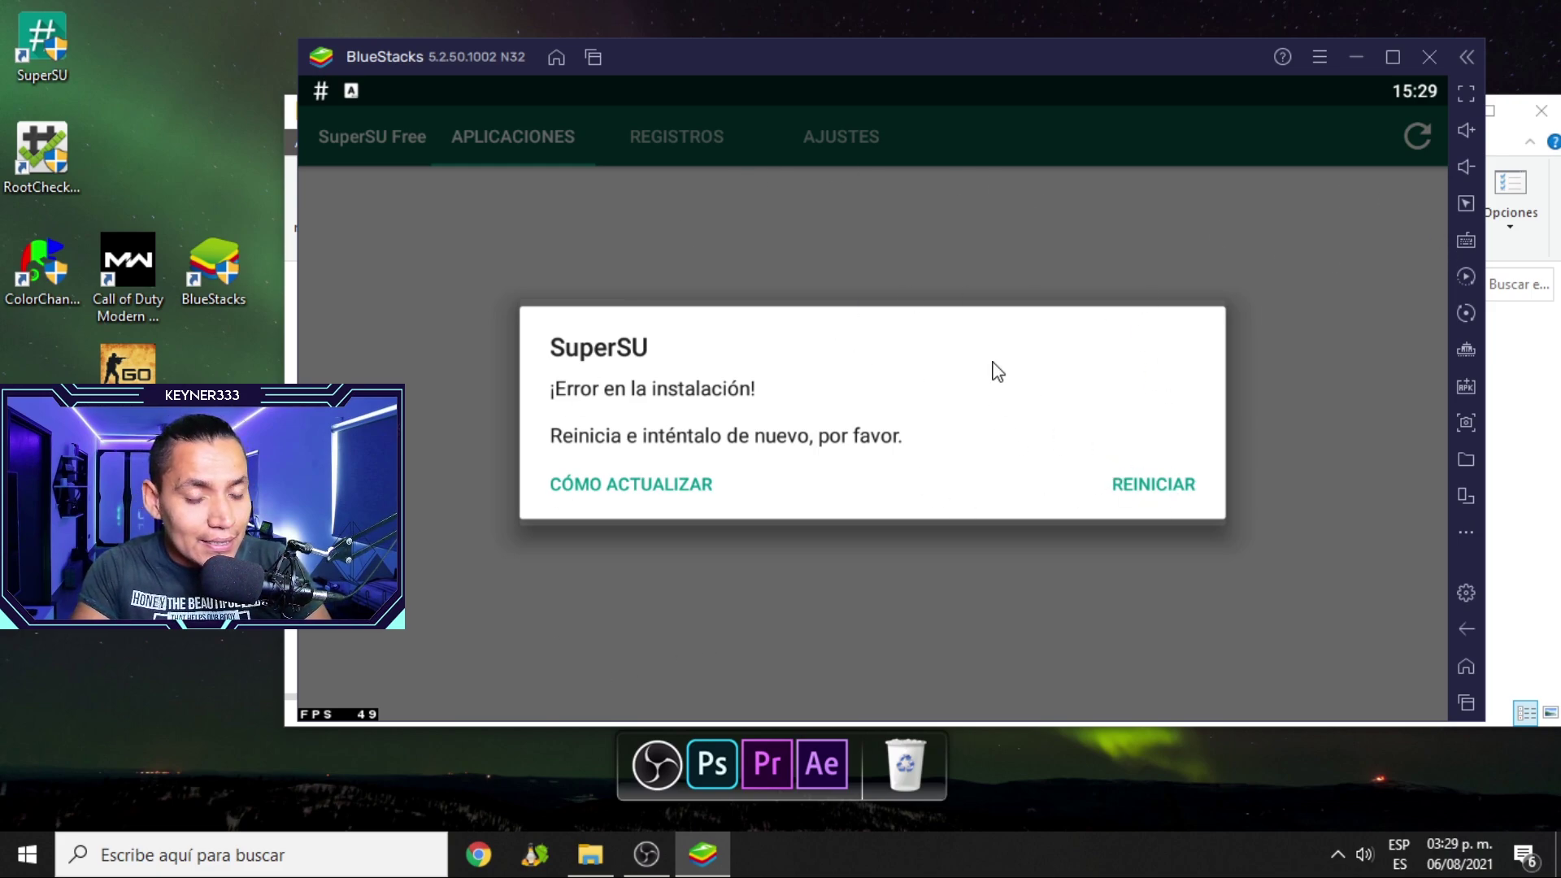
Close BlueStacks, minimize the Root BS5 Oficial folder window and start BlueStacks again
{"action": "left_click", "coordinate": [1431, 59]}
{"action": "left_click", "coordinate": [1009, 429]}
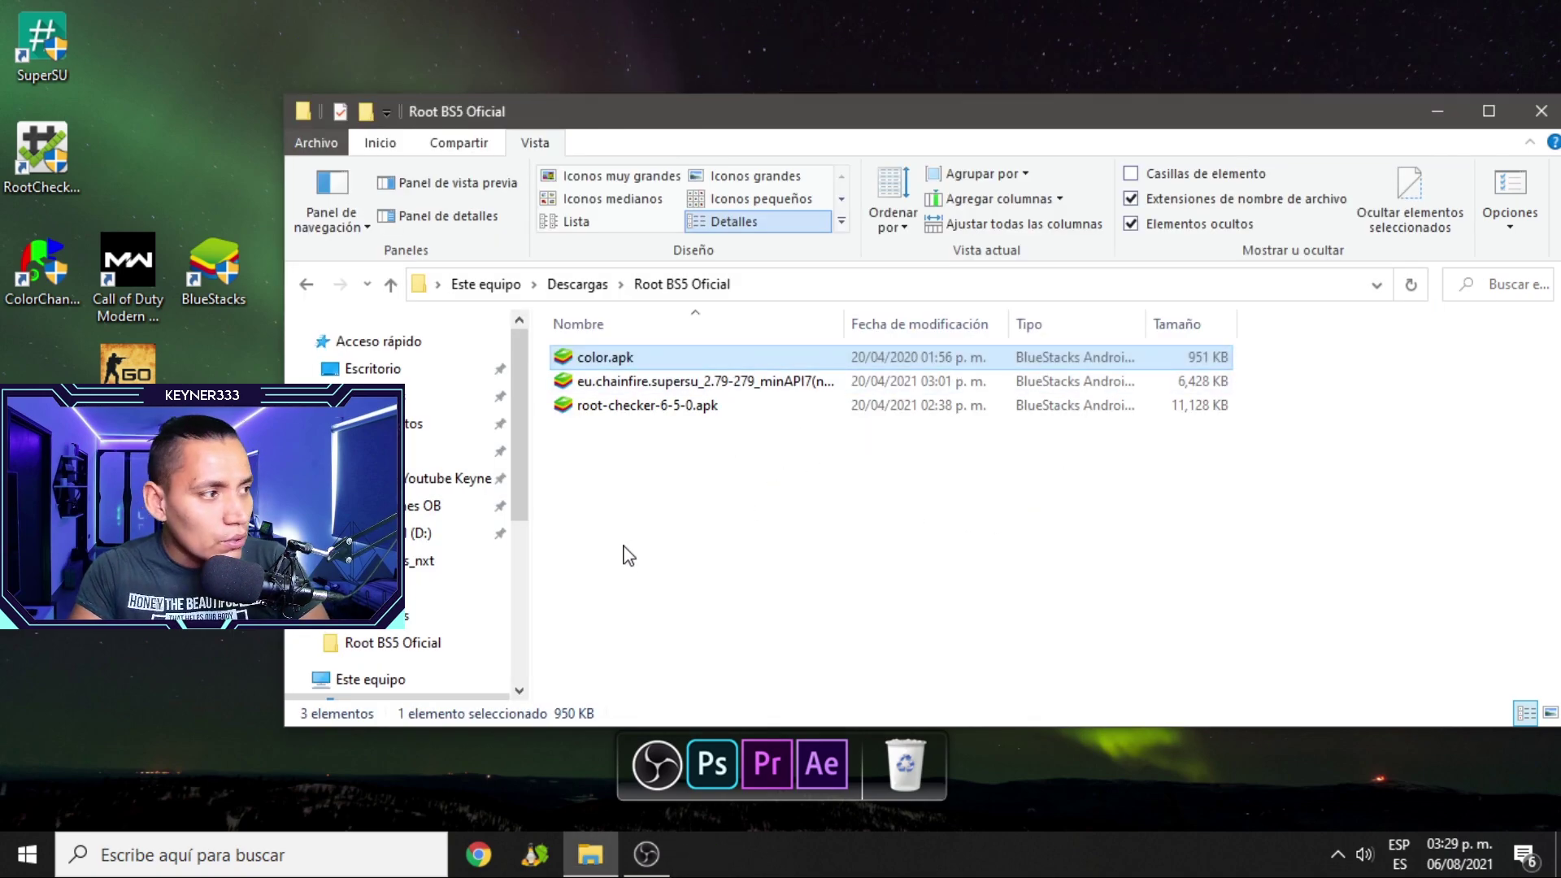
{"action": "left_click", "coordinate": [1437, 111]}
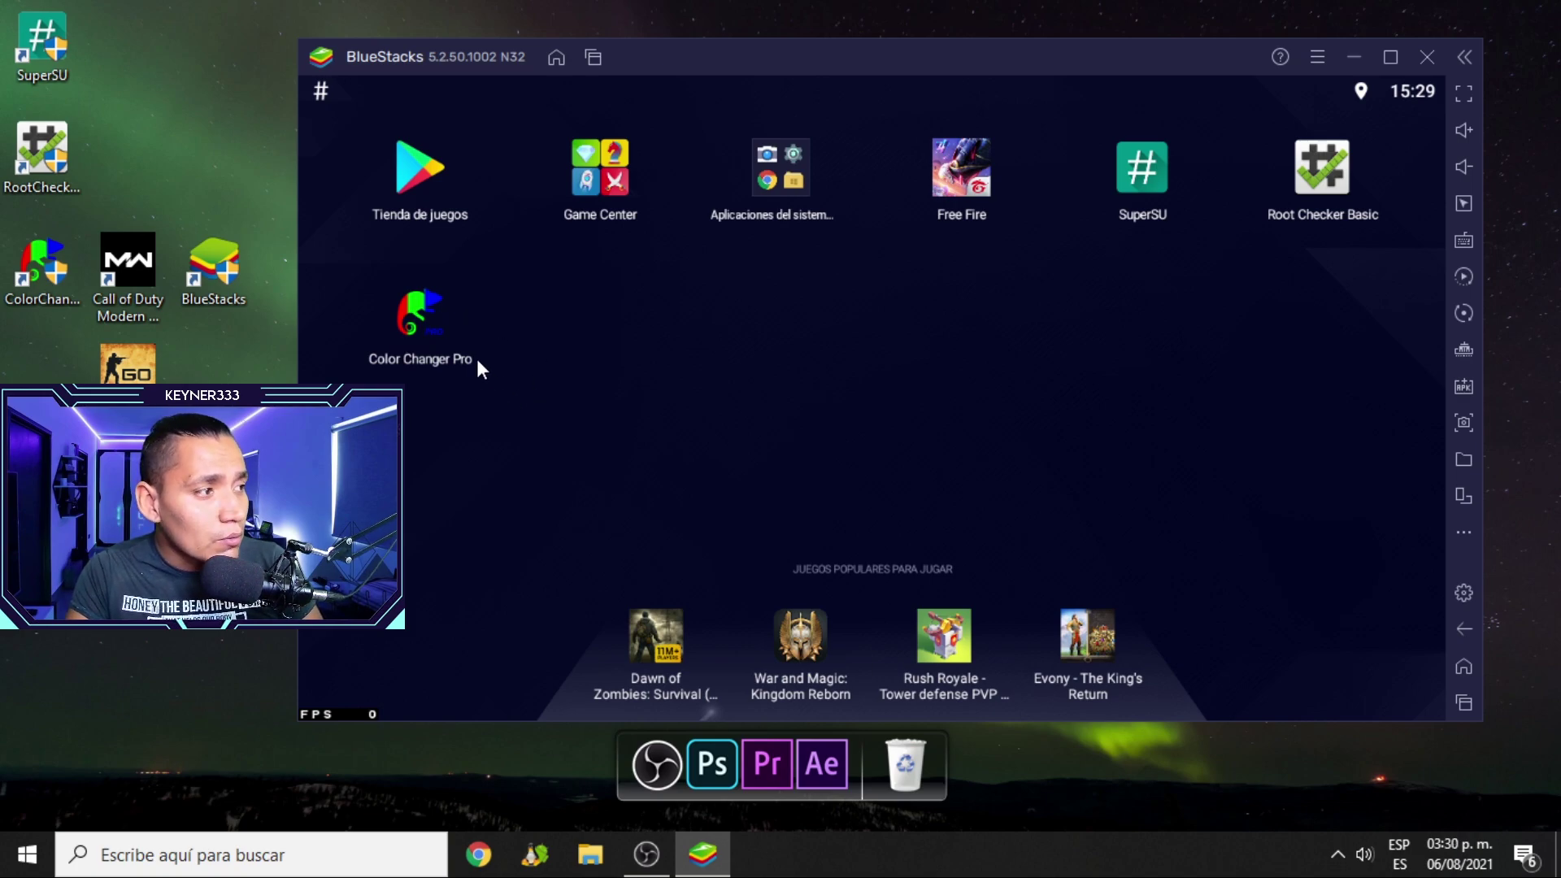
Open the CUSTOM1 color mode in Color Changer Pro and grant the app superuser access
{"action": "left_click", "coordinate": [418, 315]}
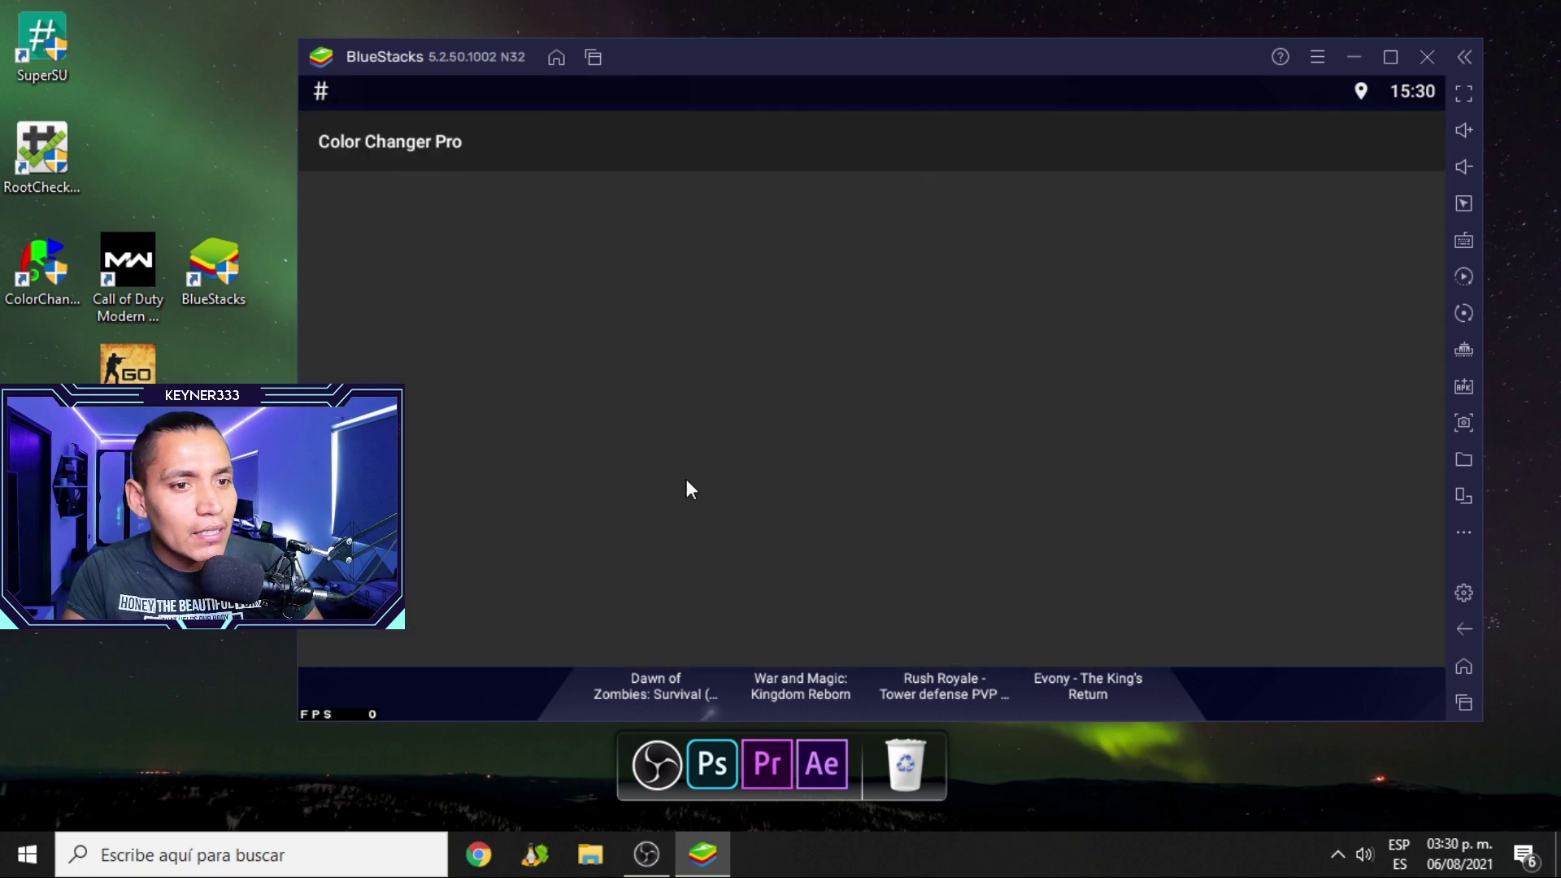
{"action": "left_click", "coordinate": [1159, 550]}
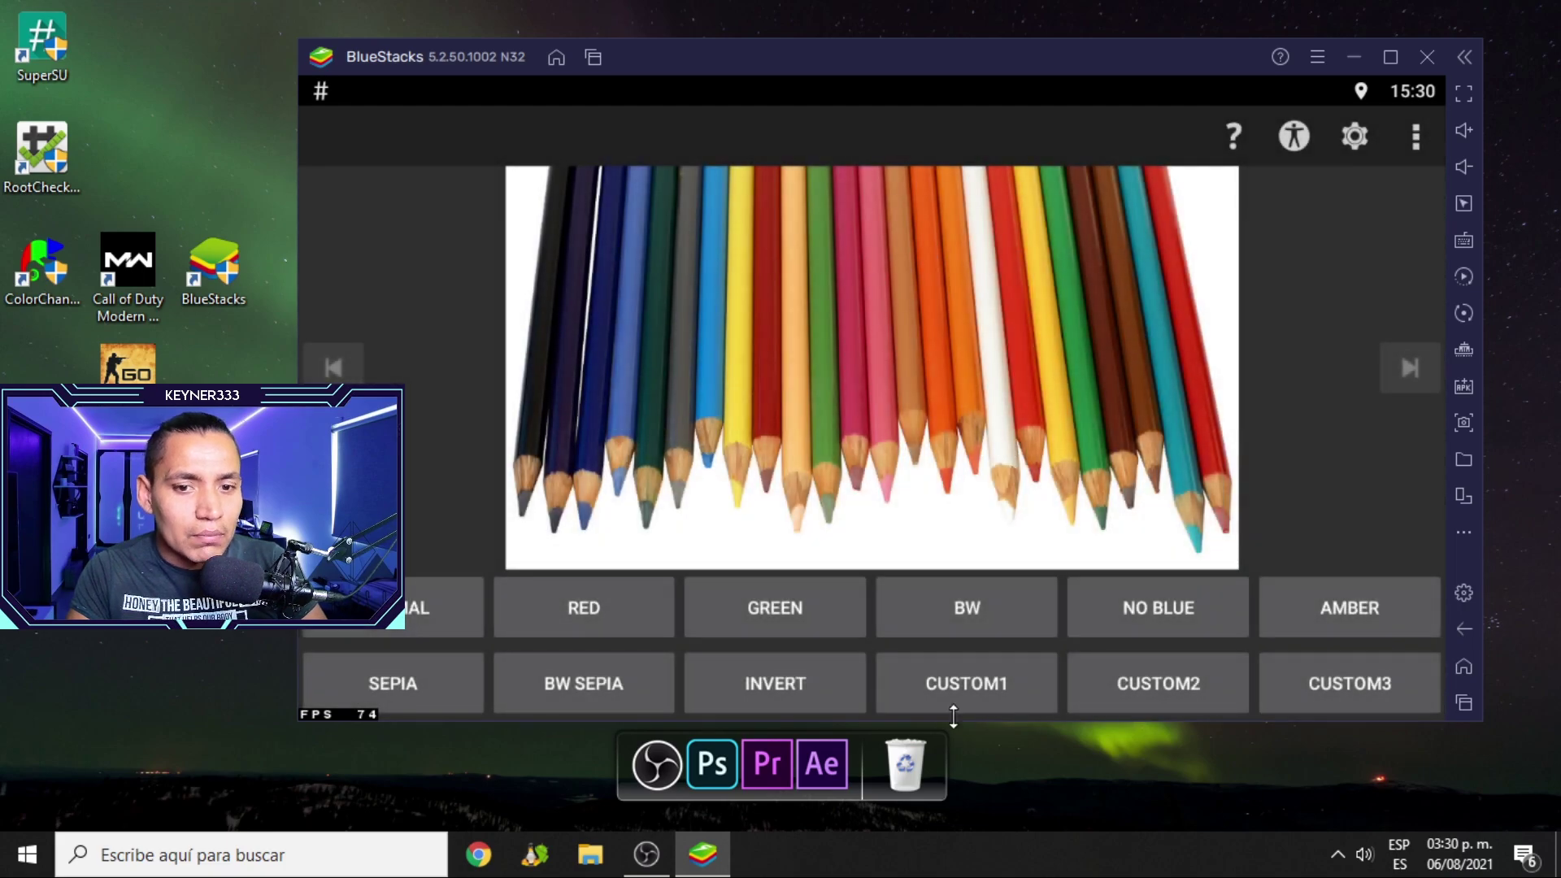
{"action": "left_click", "coordinate": [967, 685]}
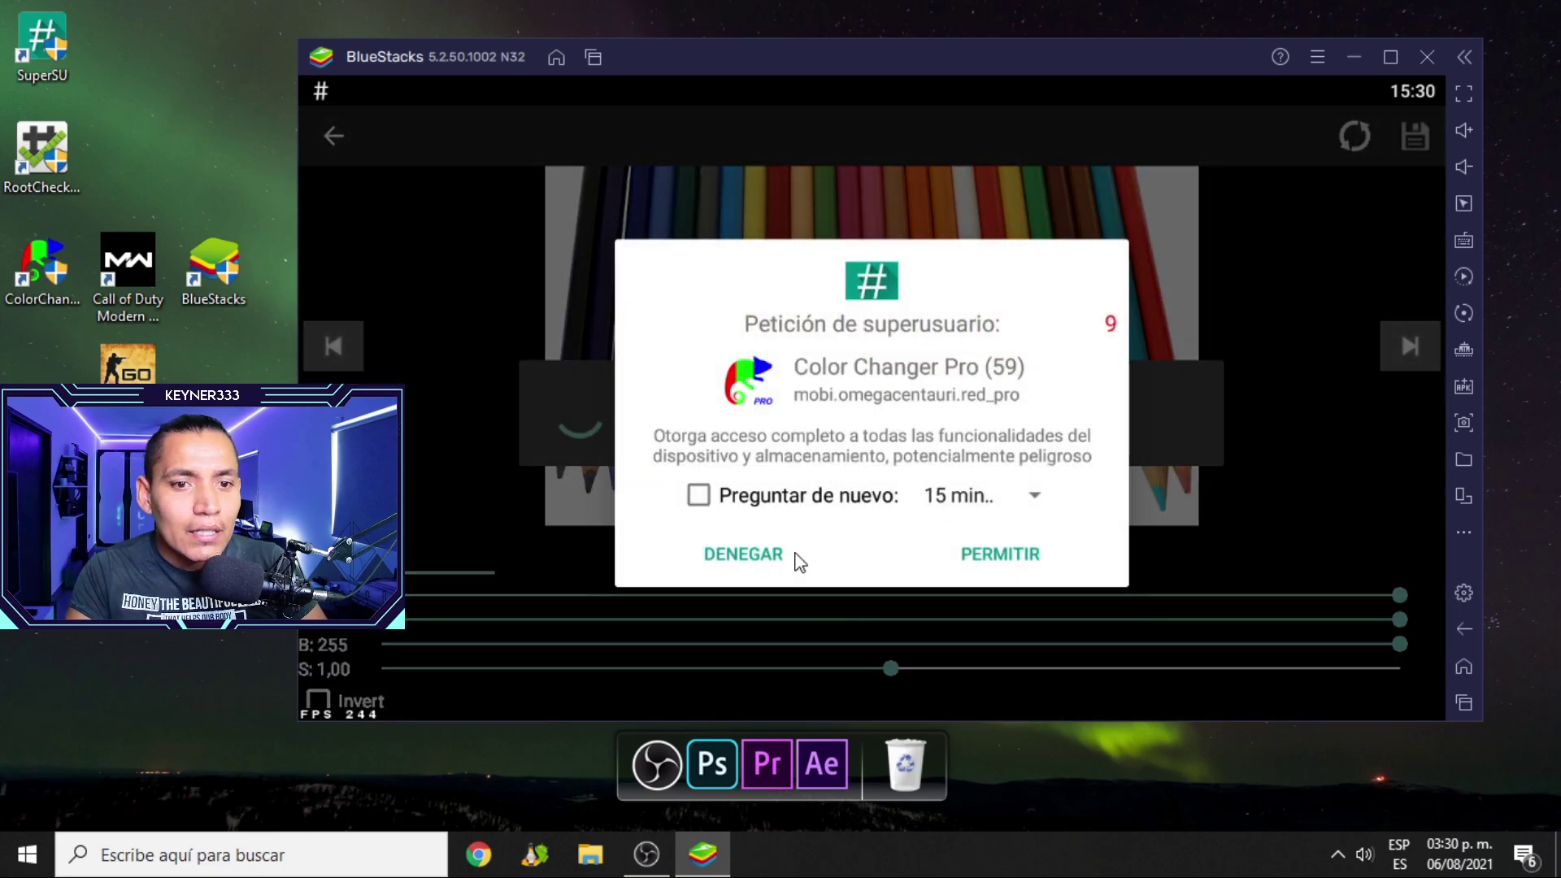
{"action": "left_click", "coordinate": [1005, 559]}
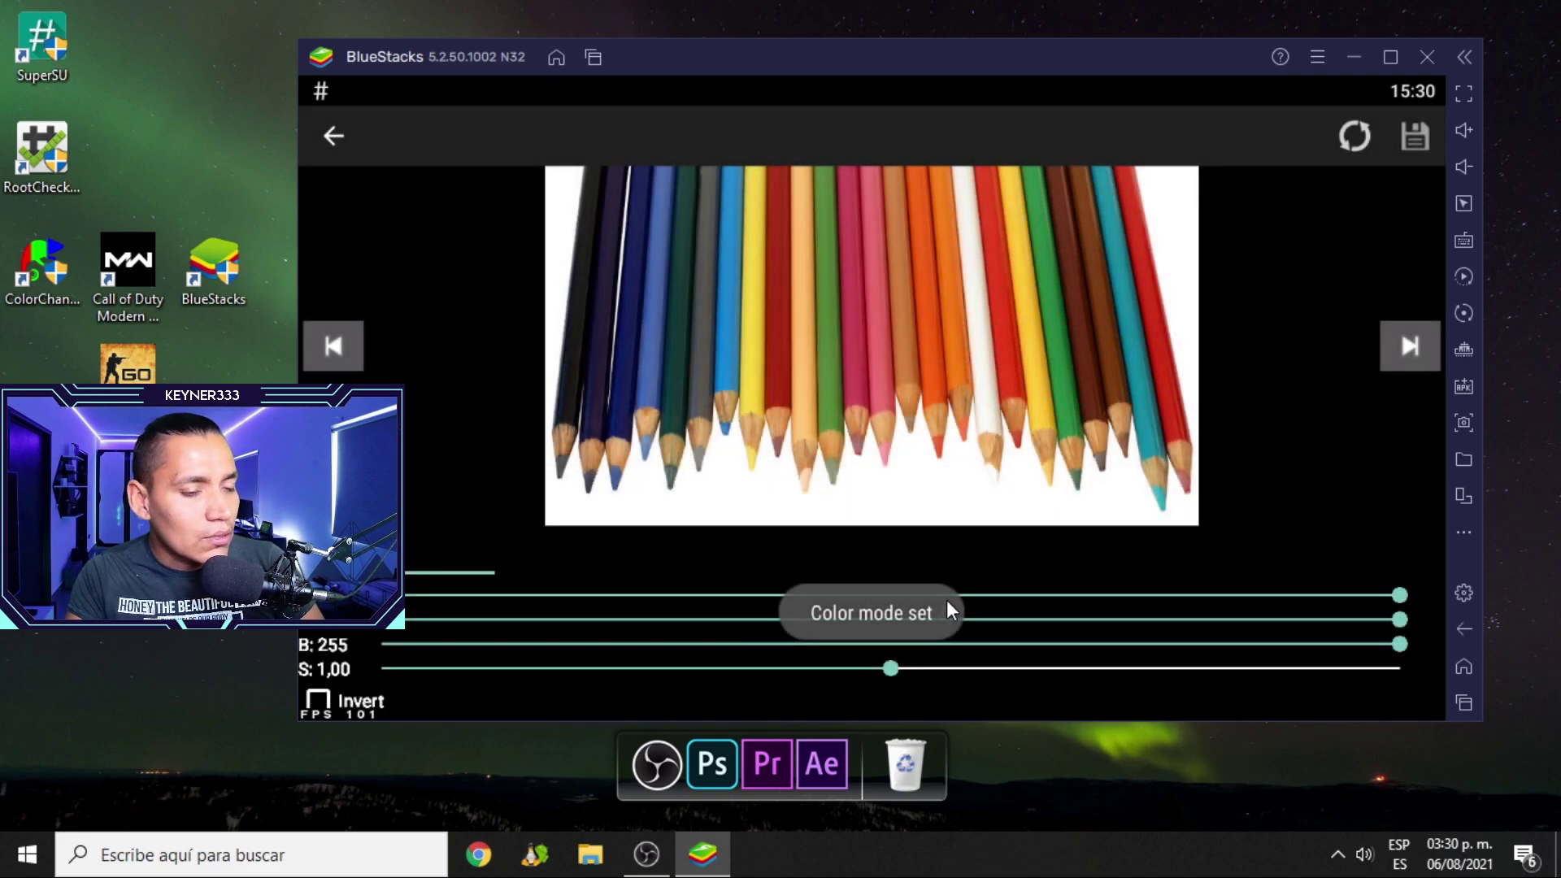
Set the CUSTOM1 mode's S value to 2,00, save it and return to the home screen
{"action": "left_click_drag", "start_coordinate": [896, 665], "coordinate": [1426, 667]}
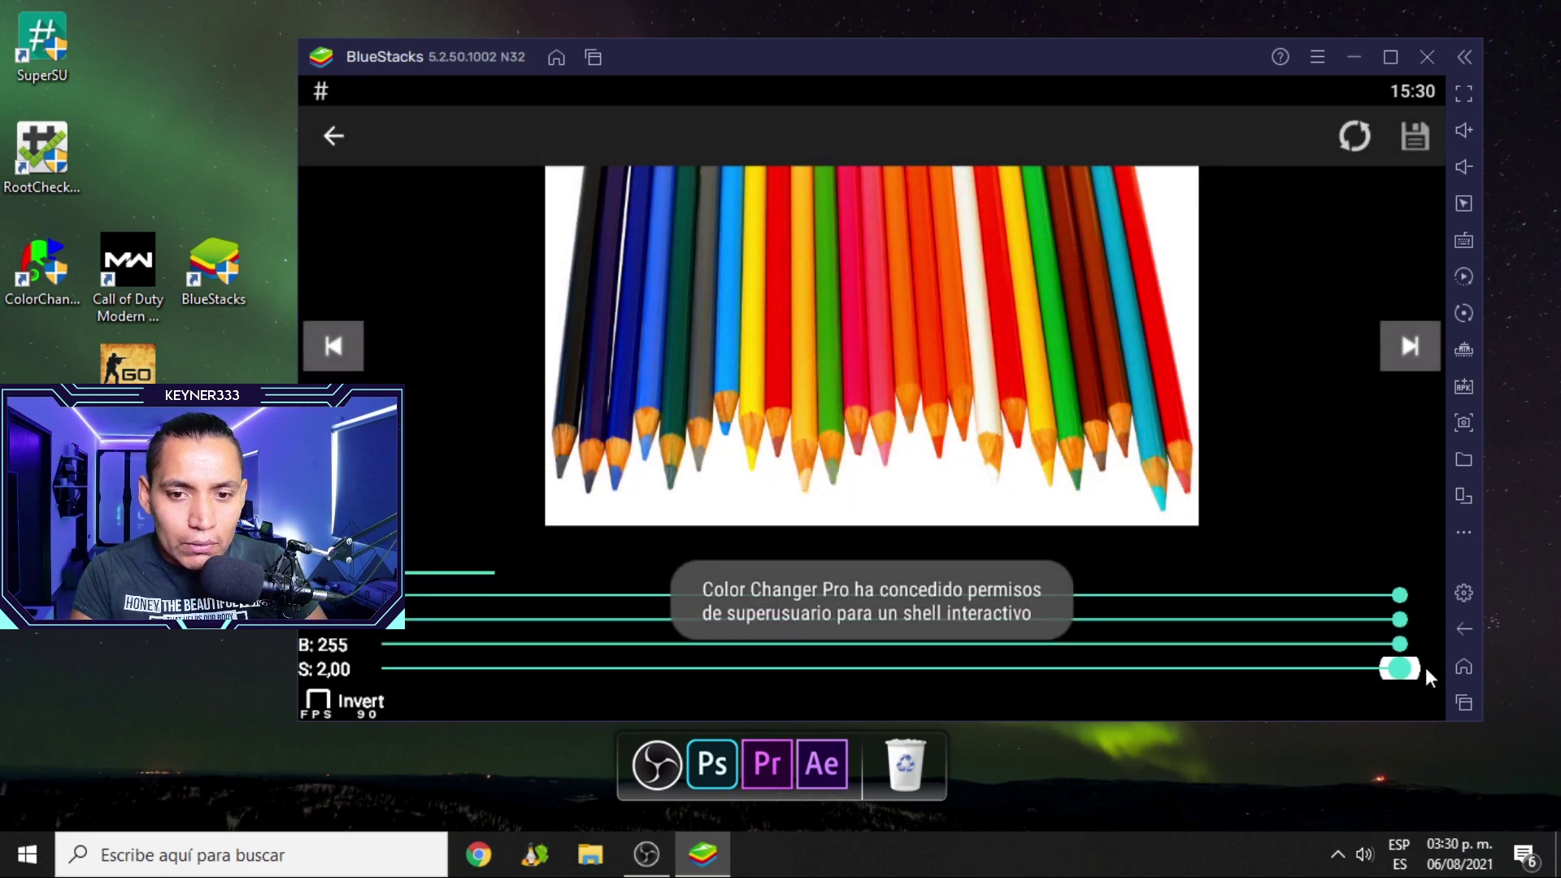
{"action": "left_click", "coordinate": [1417, 137]}
{"action": "left_click", "coordinate": [1170, 475]}
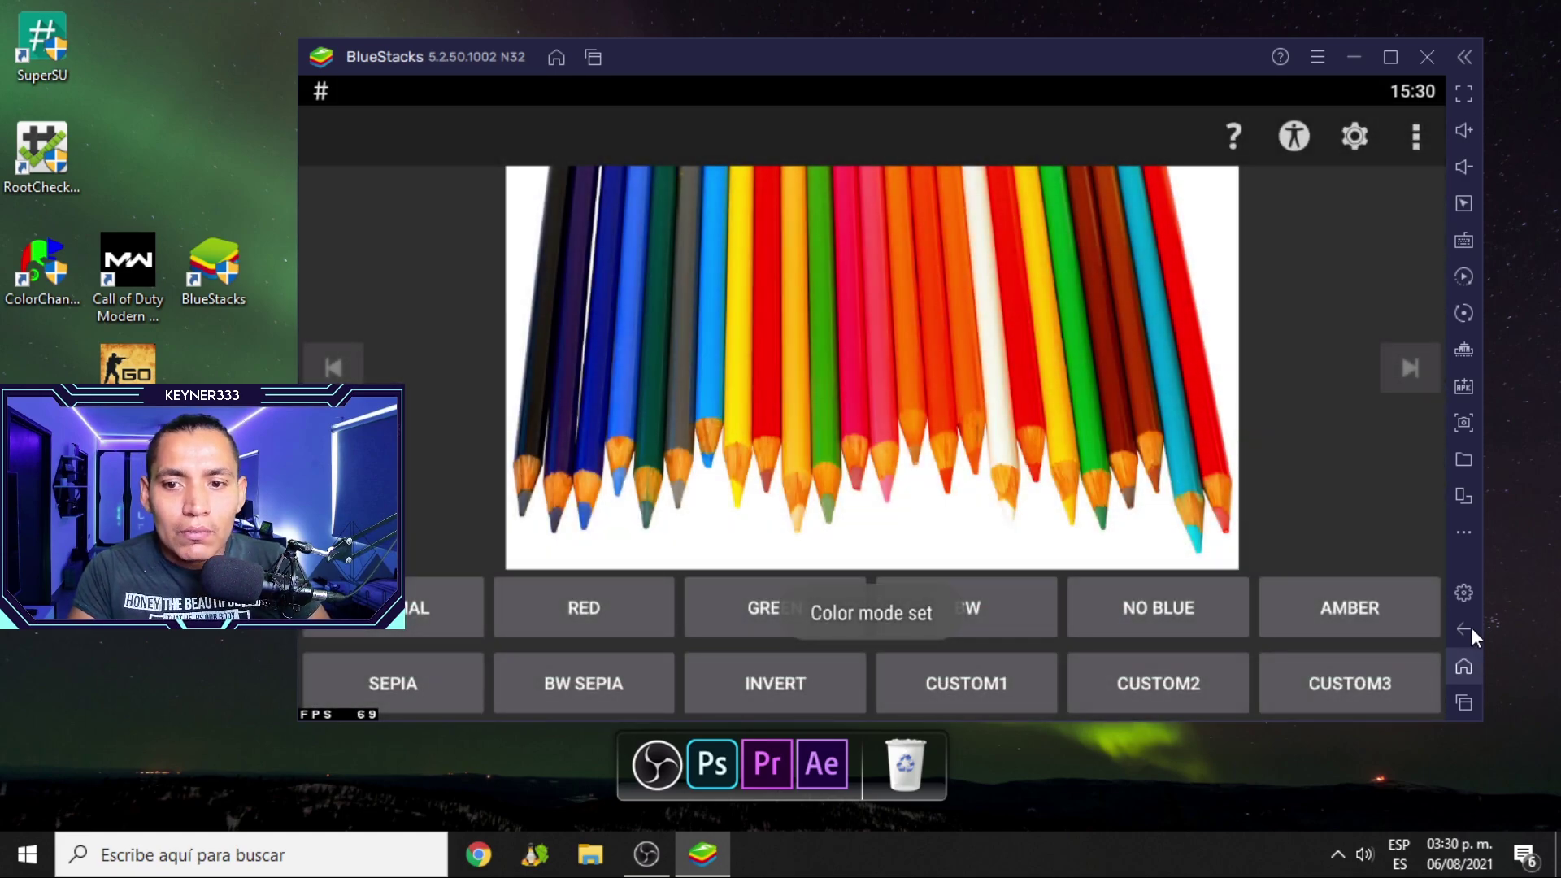
{"action": "left_click", "coordinate": [1466, 628]}
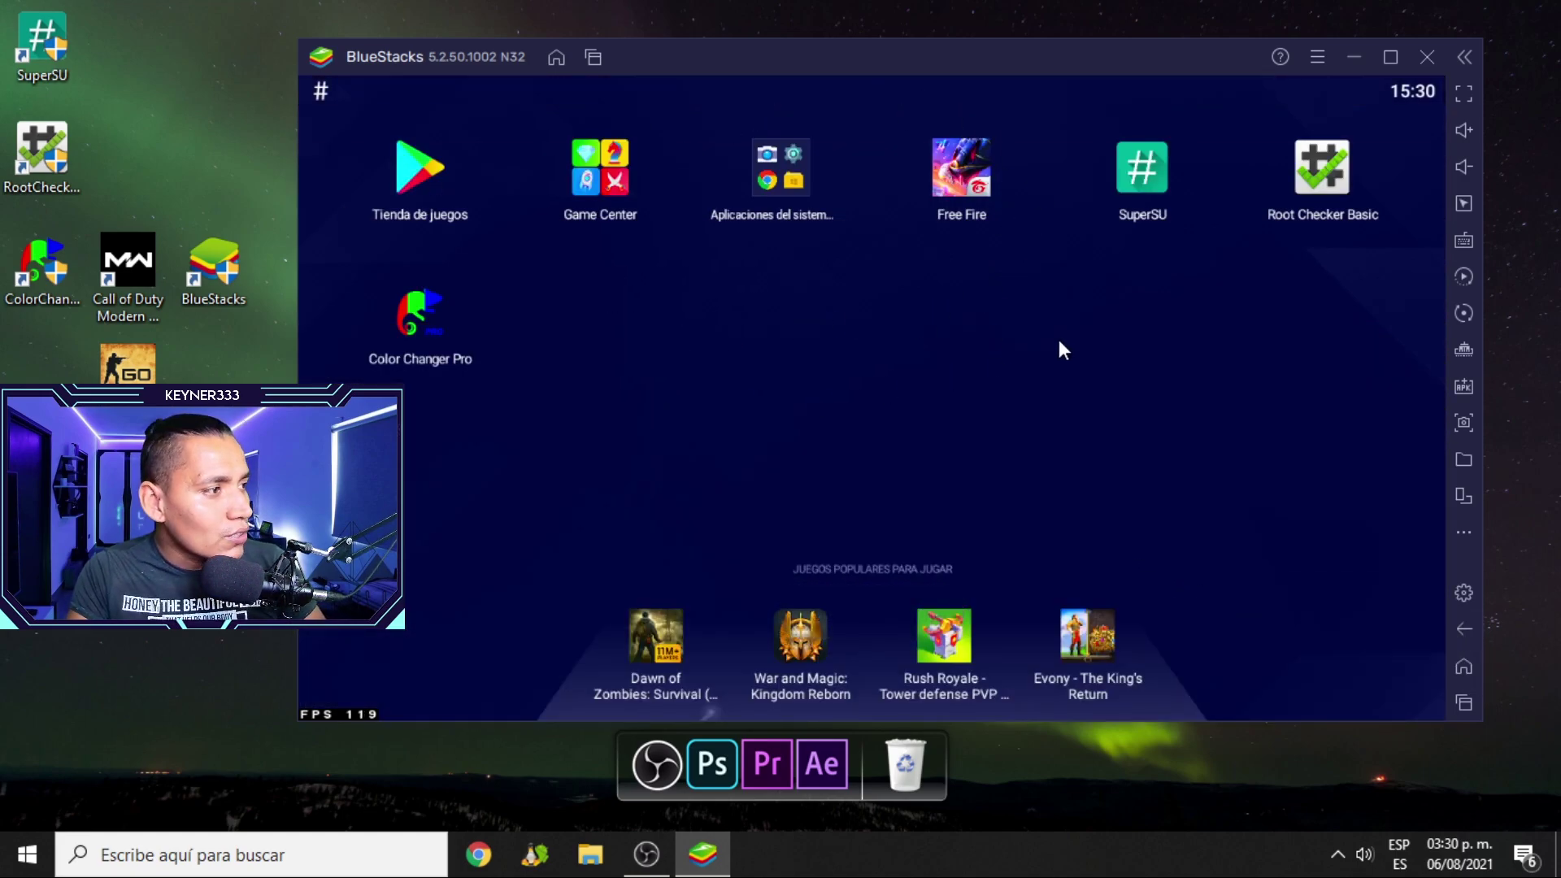